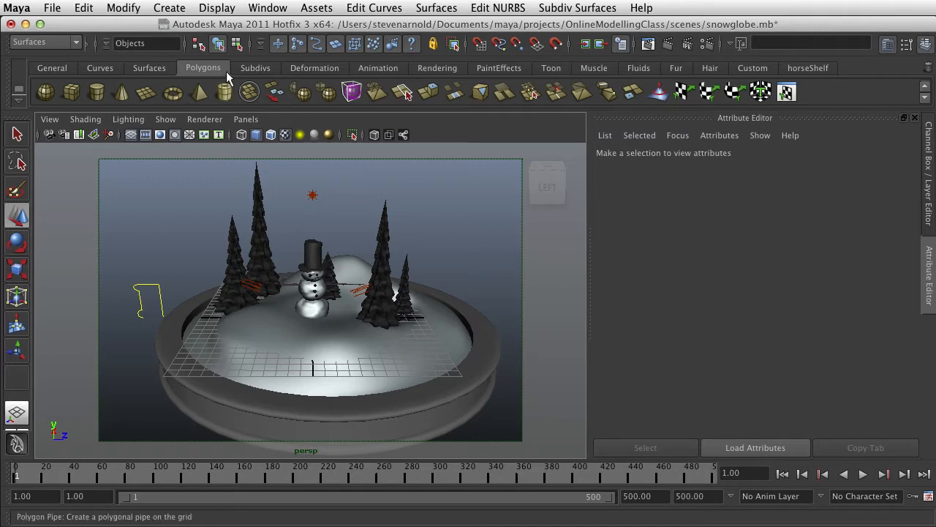
Step: Open the Hypershade and create a new Blinn material
left_click(265, 8)
mouse_move(282, 46)
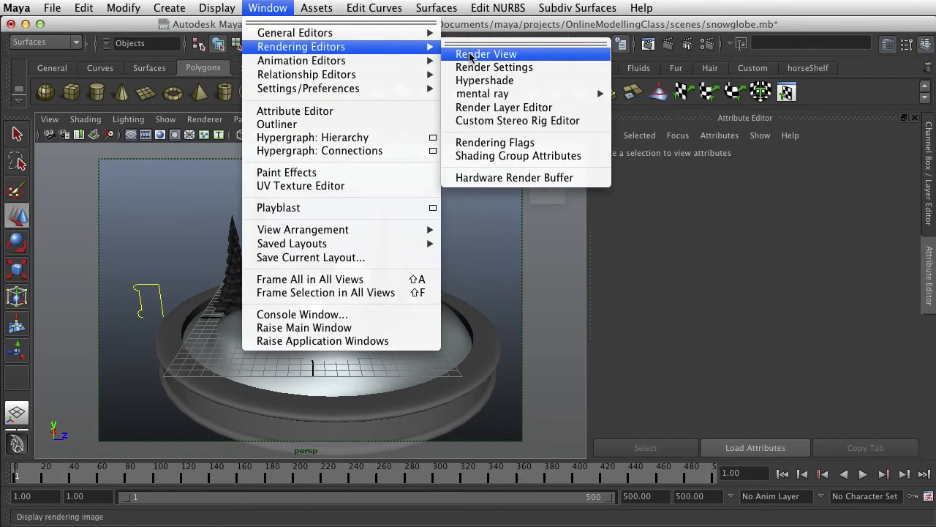
left_click(479, 81)
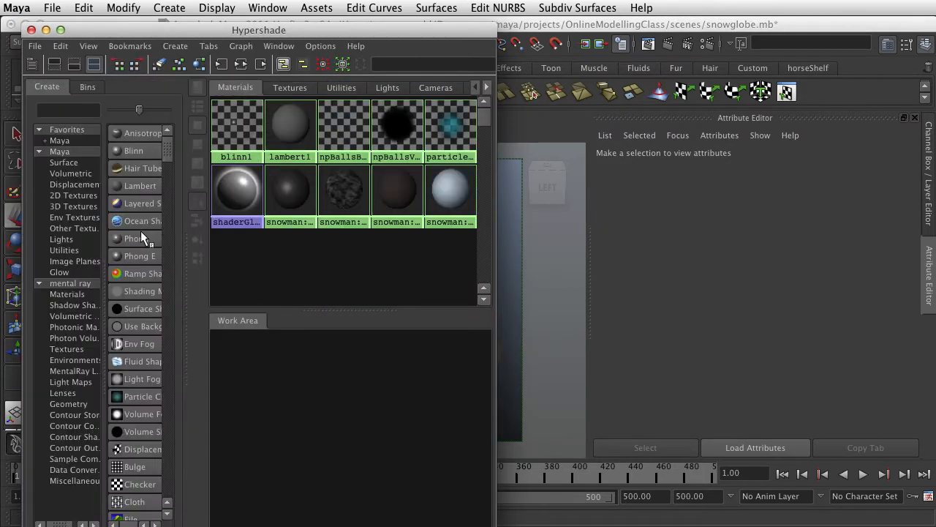
left_click(120, 149)
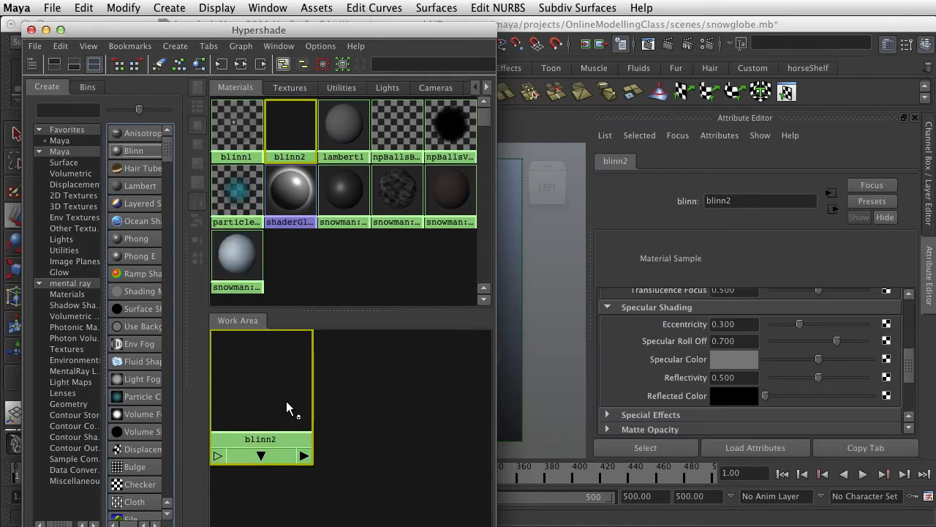
Step: Rename the new Blinn material as goldBaseMat
left_click(744, 200)
left_click_drag(744, 200, 675, 194)
type("g")
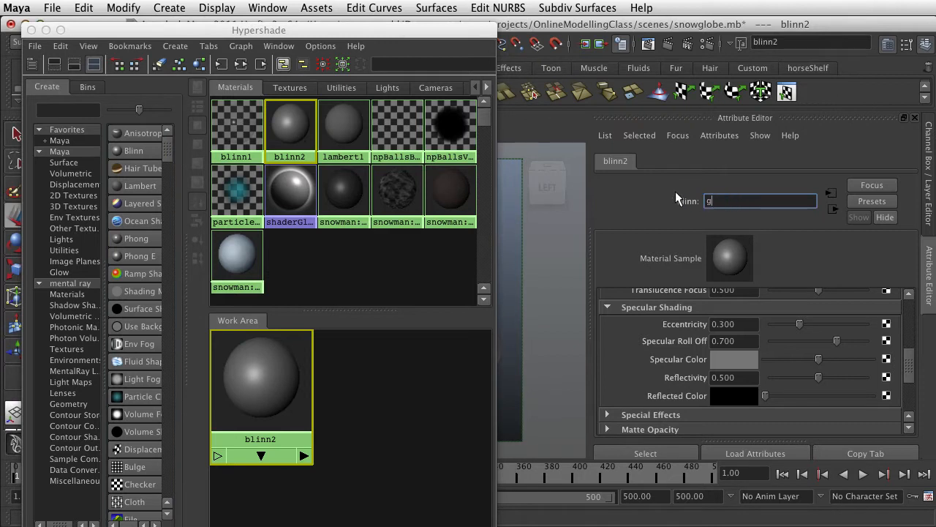
type("oldBaseMat")
key("Return")
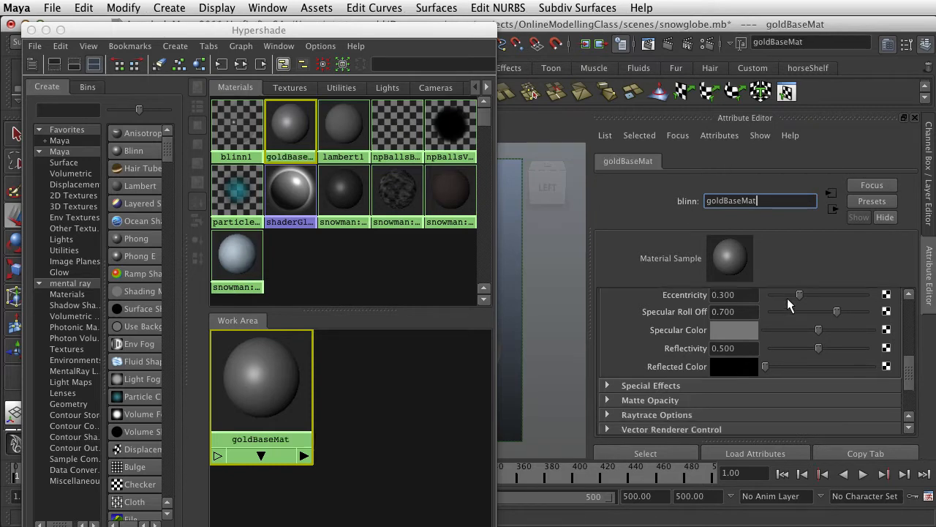
Step: Set the goldBaseMat colour to a light gold of about RGB 0.859, 0.708, 0.495
scroll(787, 297, "up", 2)
scroll(787, 297, "up", 3)
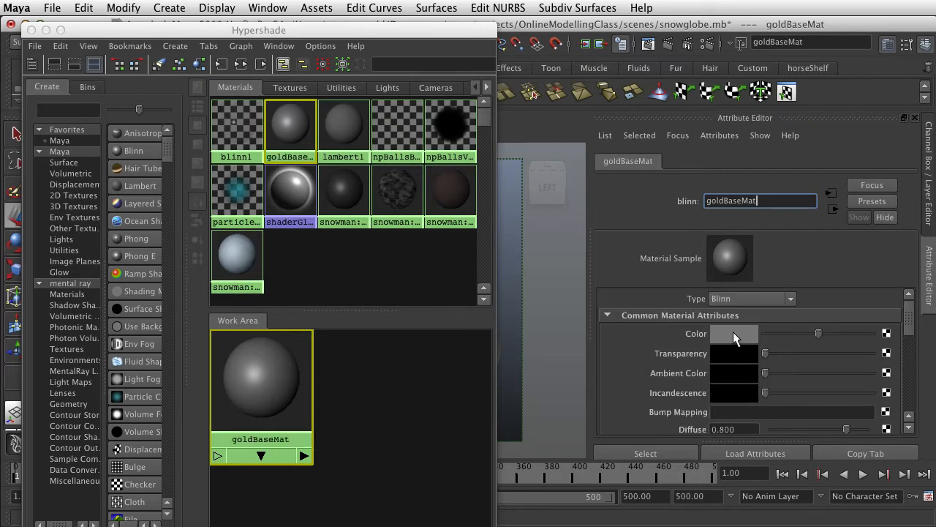
left_click(733, 333)
left_click(520, 278)
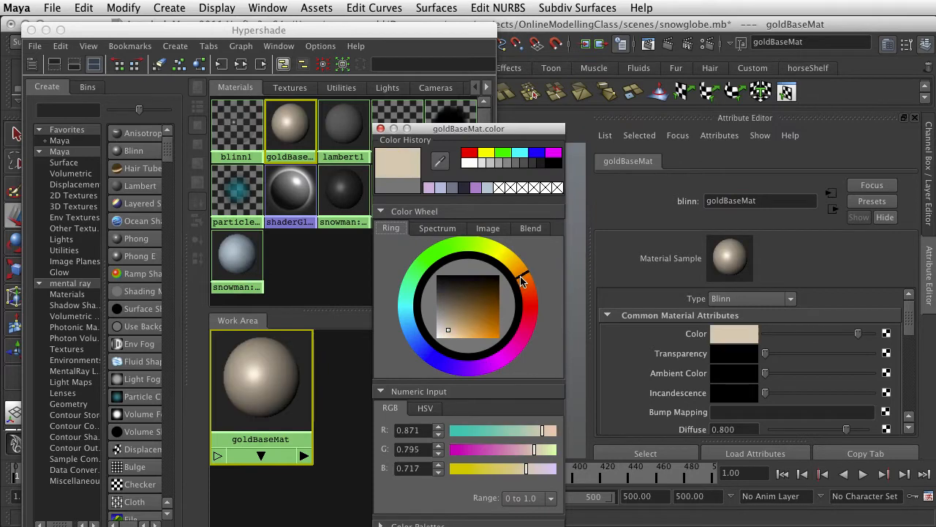
mouse_move(468, 307)
left_mouse_down()
mouse_move(479, 329)
mouse_move(463, 328)
left_mouse_up()
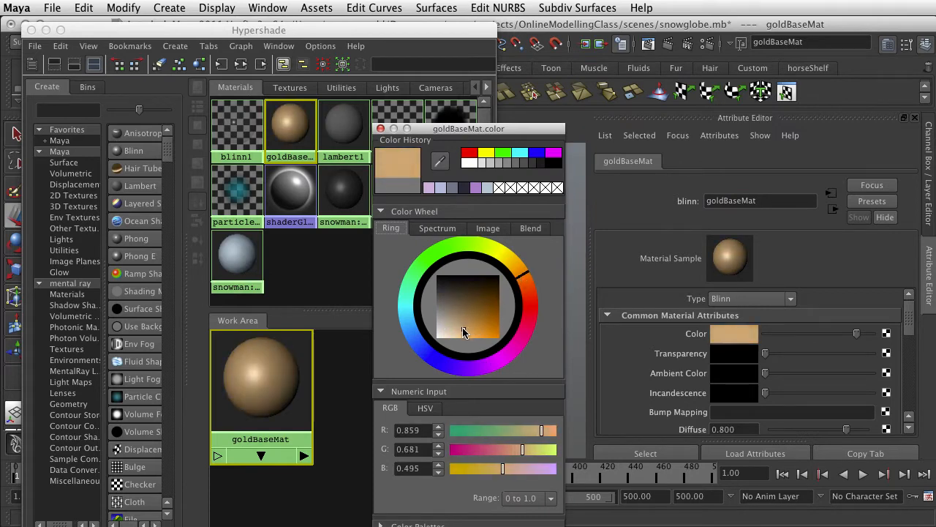
left_click_drag(518, 280, 520, 273)
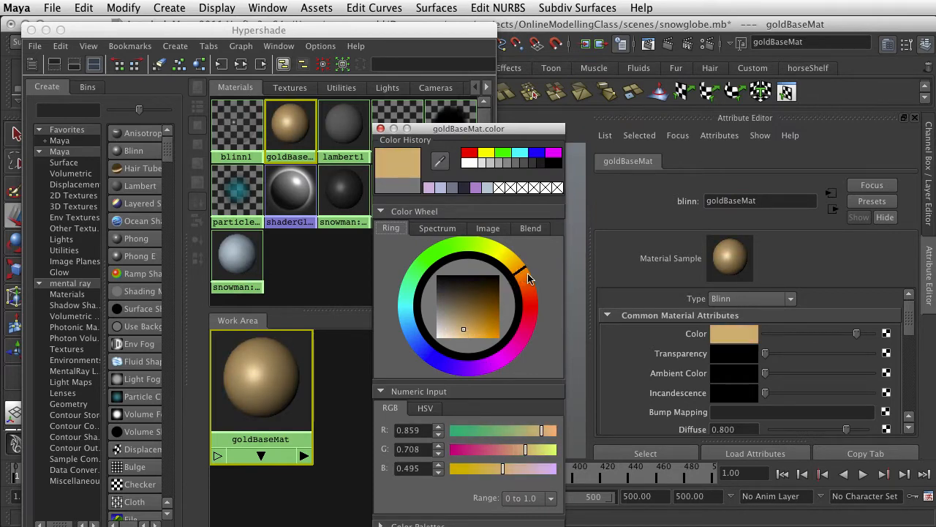
Step: Raise the ambient colour of goldBaseMat very slightly and lower its diffuse value to about 0.27
scroll(769, 354, "down", 1)
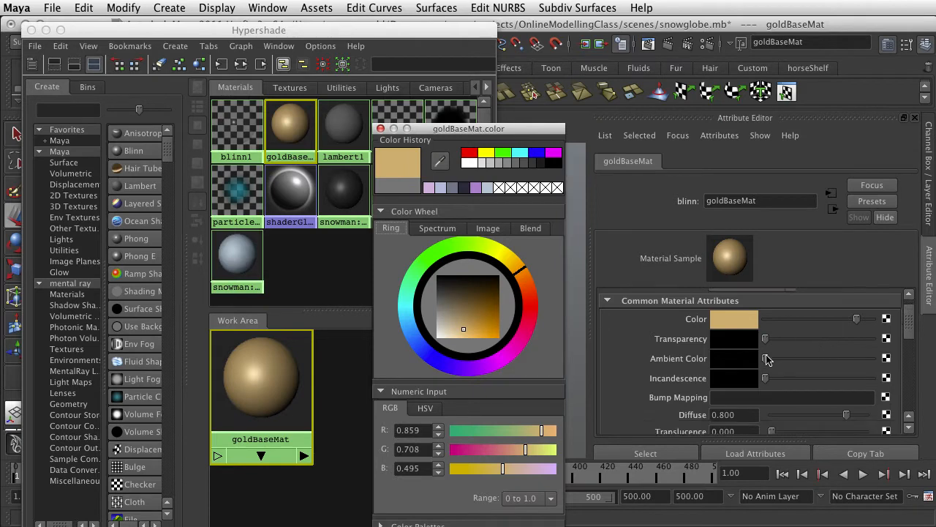
left_click_drag(767, 357, 772, 360)
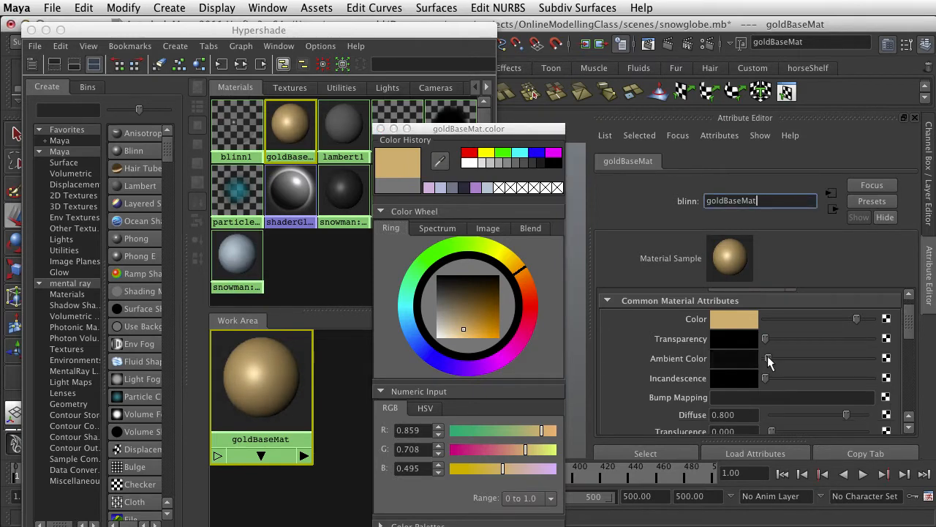
scroll(742, 356, "down", 5)
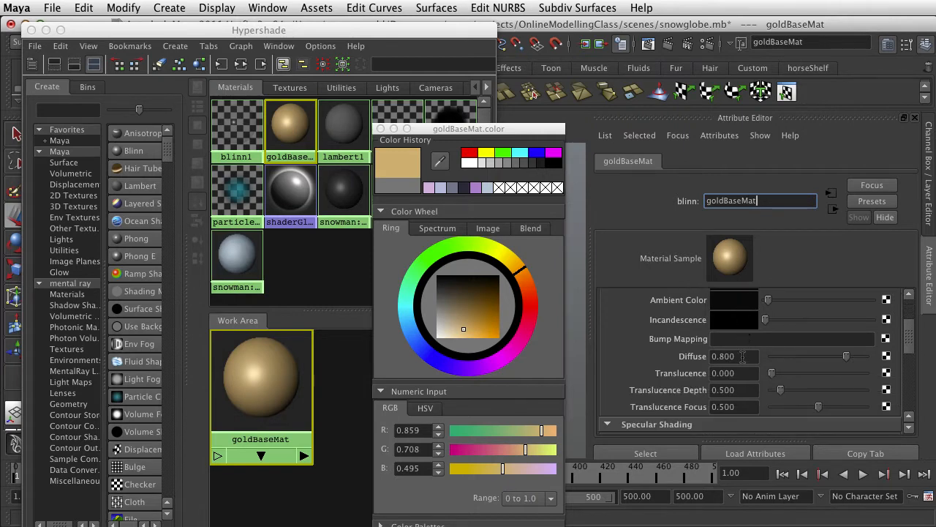
left_click_drag(842, 350, 800, 347)
scroll(799, 346, "down", 1)
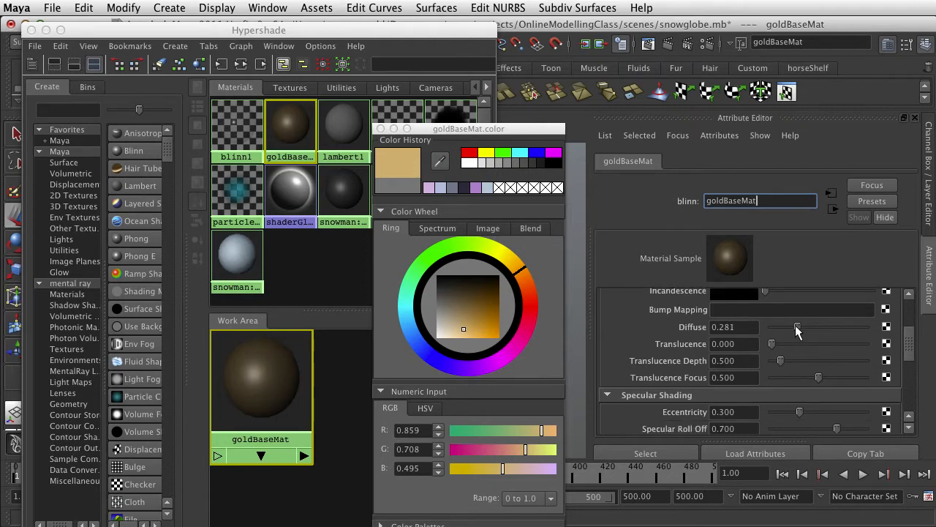
Step: Set the specular shading of goldBaseMat to eccentricity about 0.086, reflectivity about 0.688 and specular roll off 1.5
scroll(760, 352, "down", 6)
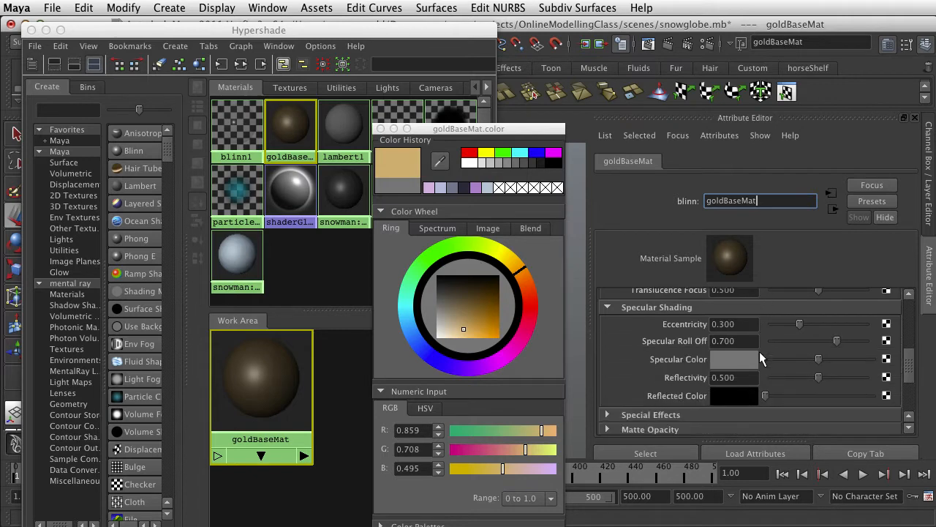
scroll(759, 351, "up", 2)
mouse_move(800, 354)
left_mouse_down()
mouse_move(774, 353)
mouse_move(782, 359)
left_mouse_up()
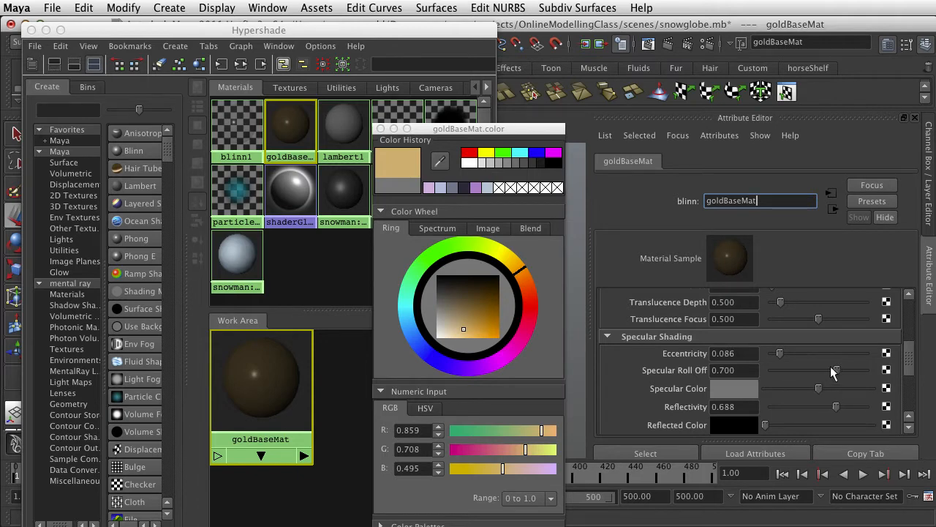
left_click_drag(834, 373, 899, 382)
double_click(731, 370)
type("1.5")
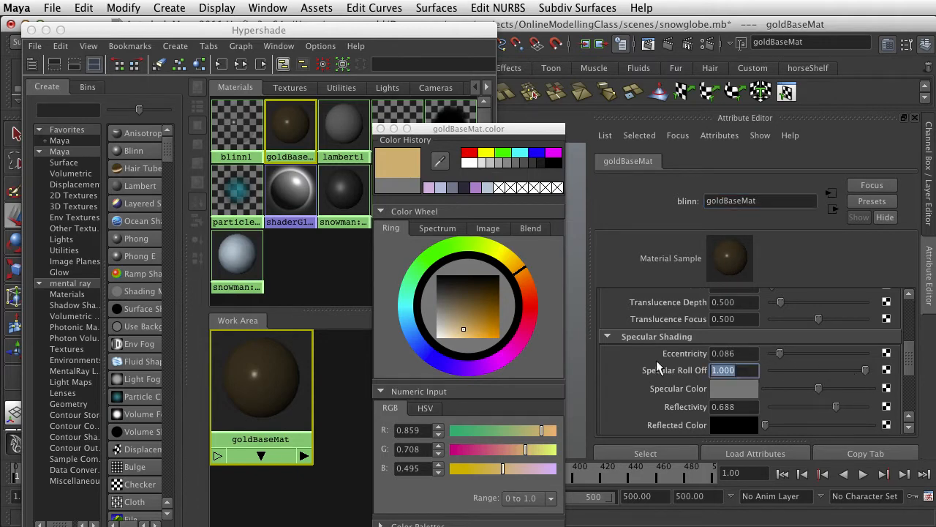
key("Return")
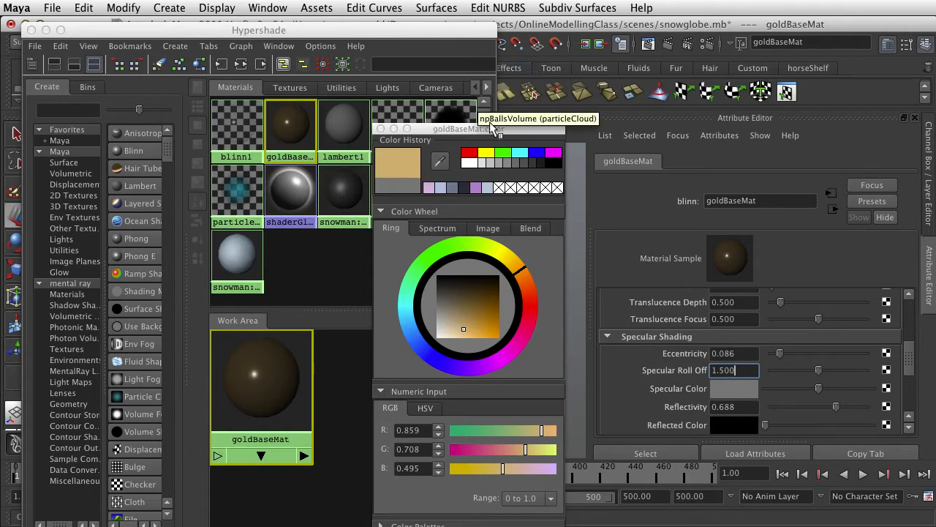
Step: Close the colour chooser and assign goldBaseMat to the snow globe's round base in the scene
left_click(381, 129)
left_click_drag(387, 30, 933, 65)
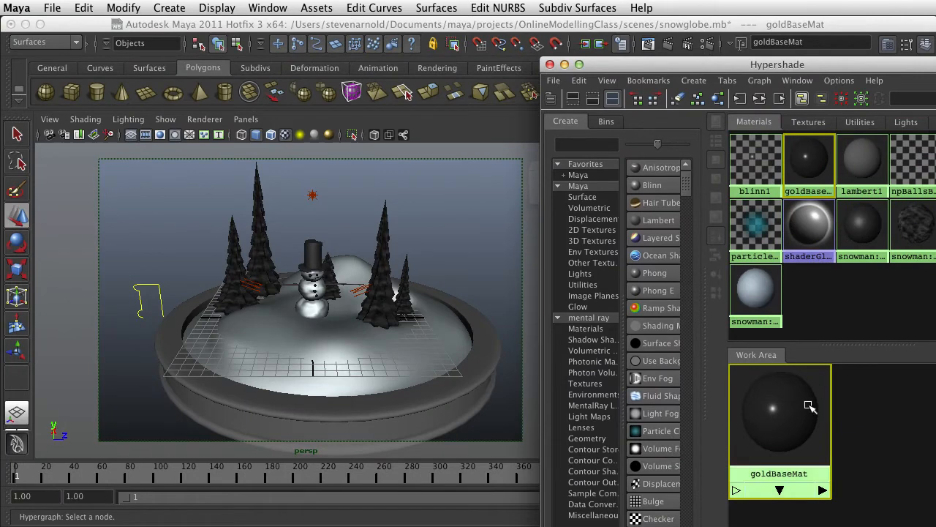
middle_click_drag(796, 412, 475, 387)
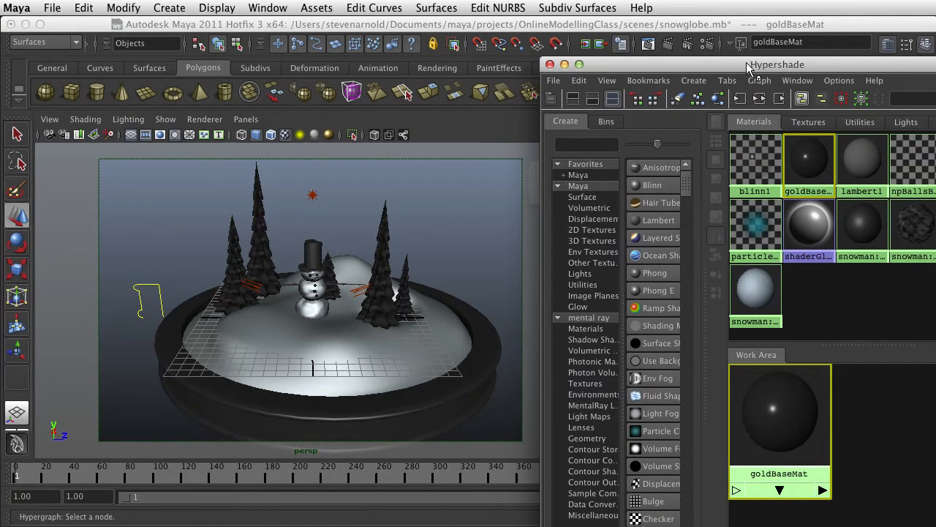
Step: Change the common material colour of goldBaseMat from grey to a light golden orange
left_click_drag(750, 65, 329, 116)
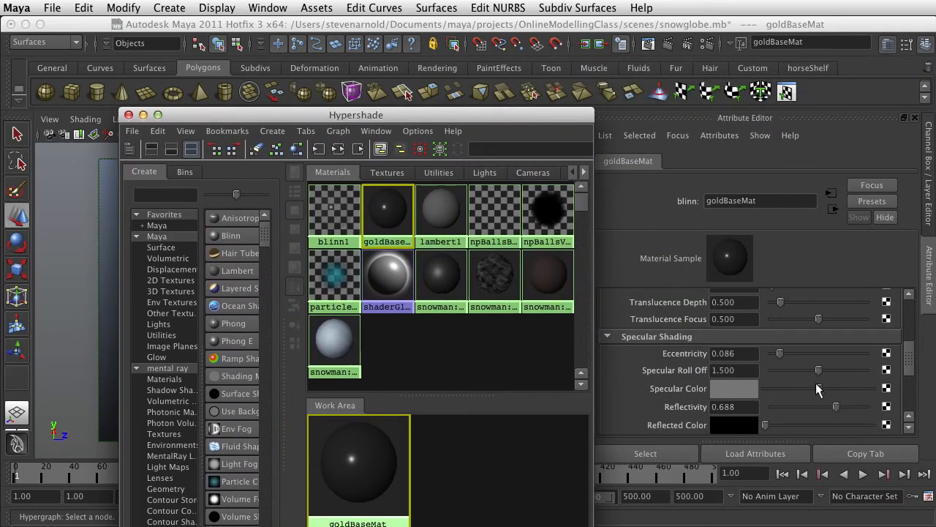
scroll(908, 352, "down", 3)
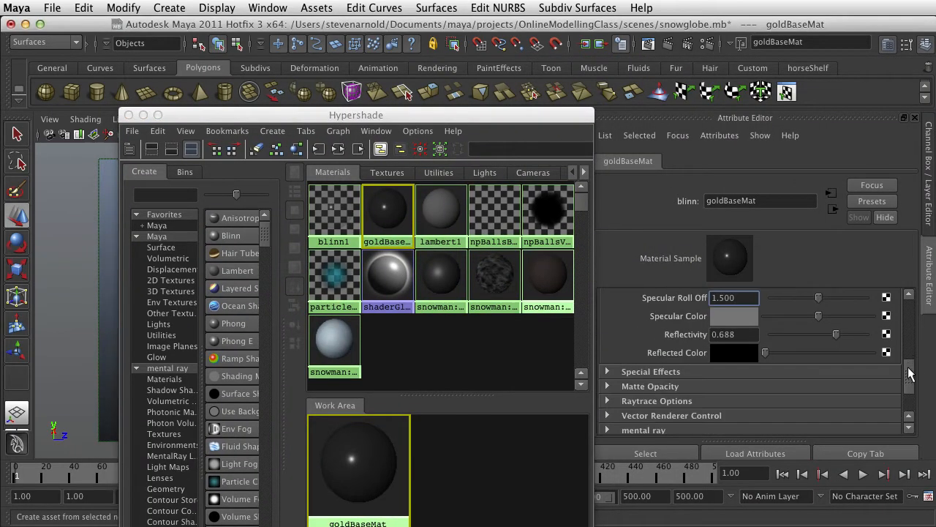
left_click_drag(910, 374, 910, 311)
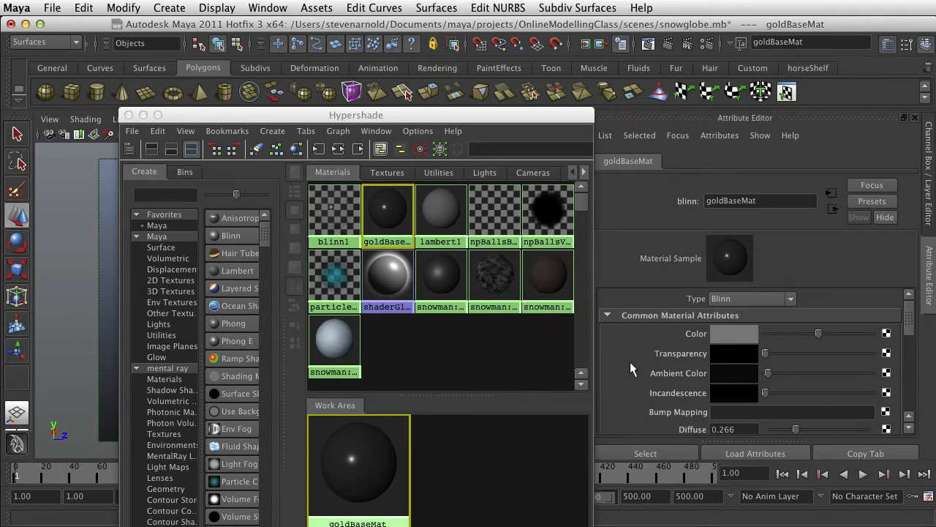
left_click(735, 333)
left_click_drag(450, 350, 468, 342)
left_click(472, 526)
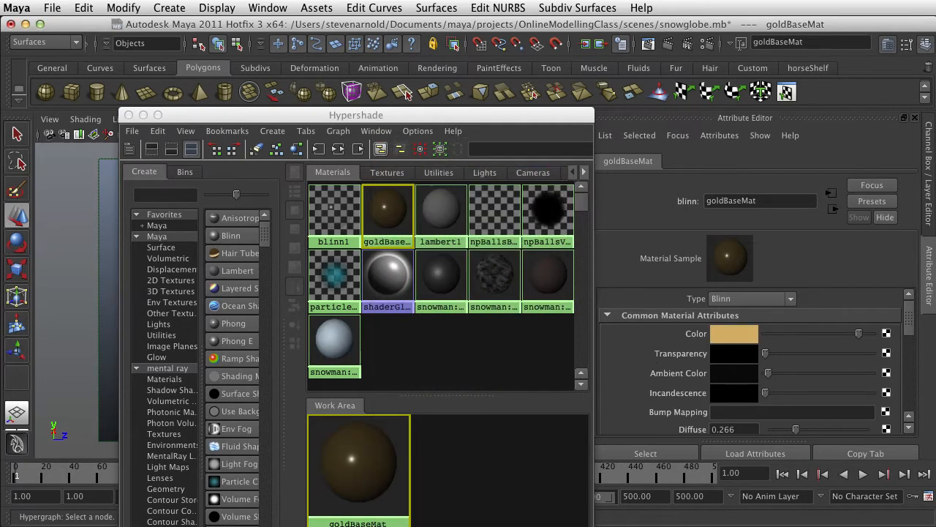
Step: Render the perspective view to check the gold base and its reflections, and close the rendered image
left_click_drag(329, 112, 935, 274)
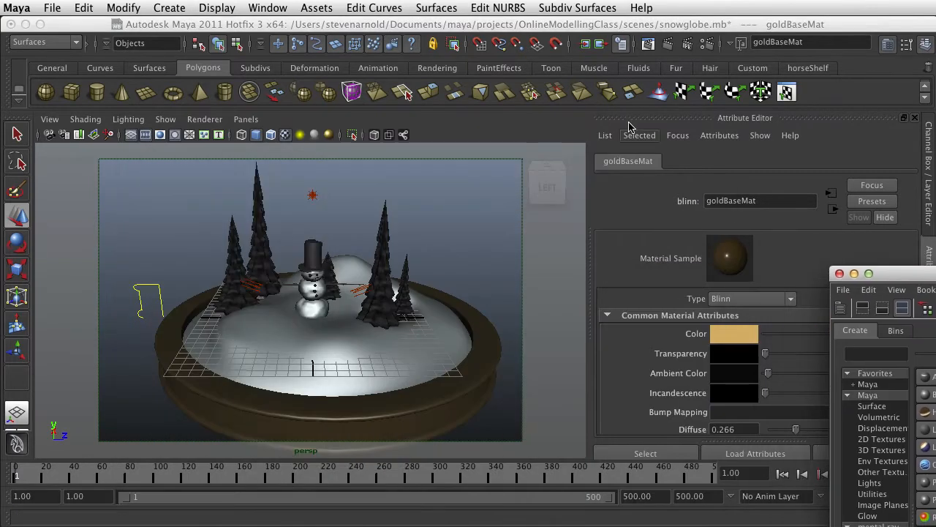
left_click(668, 43)
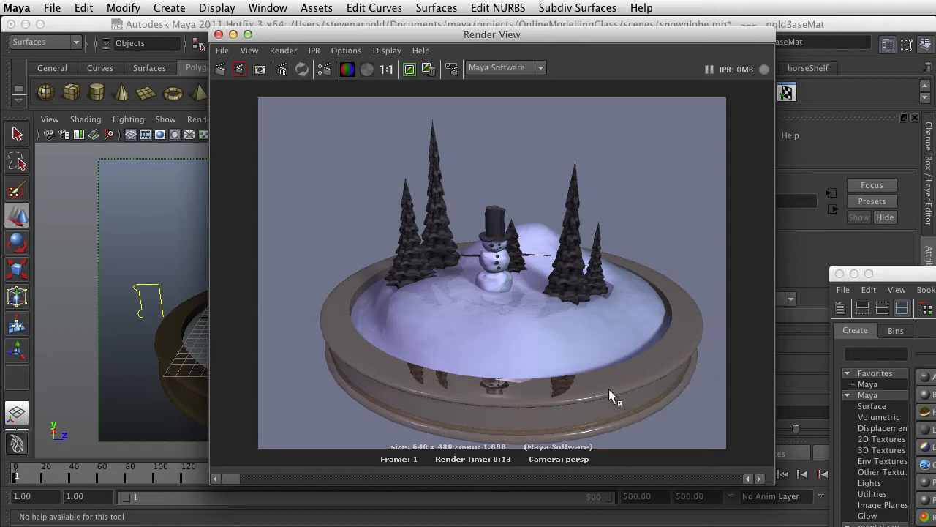
left_click_drag(933, 275, 433, 35)
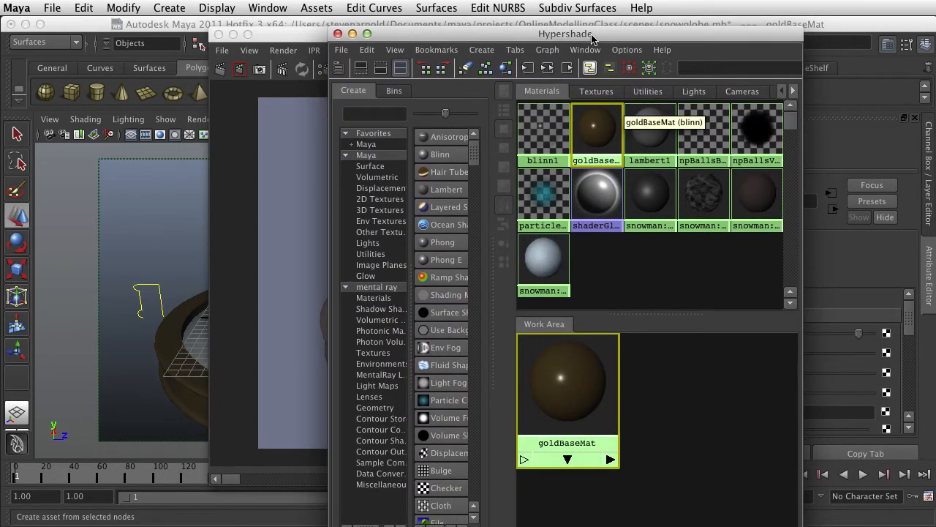
left_click_drag(593, 37, 377, 28)
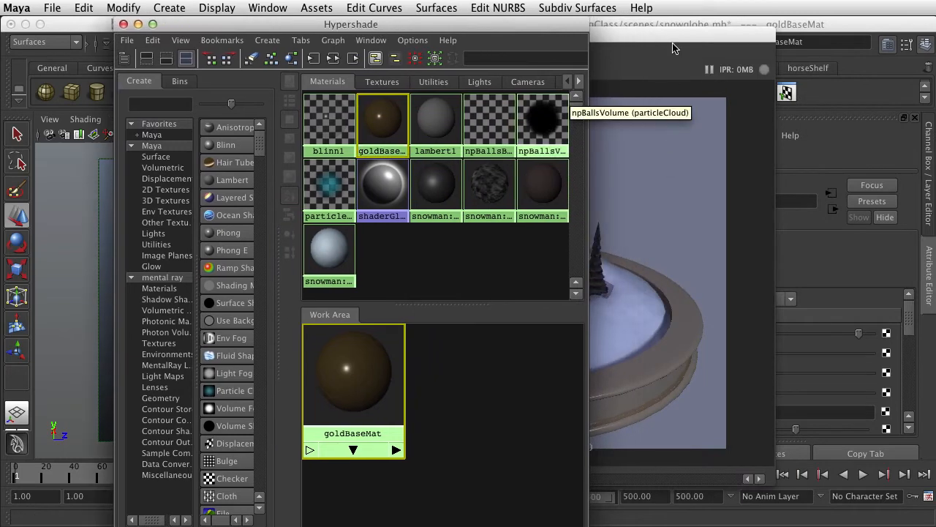
left_click(673, 46)
left_click(218, 35)
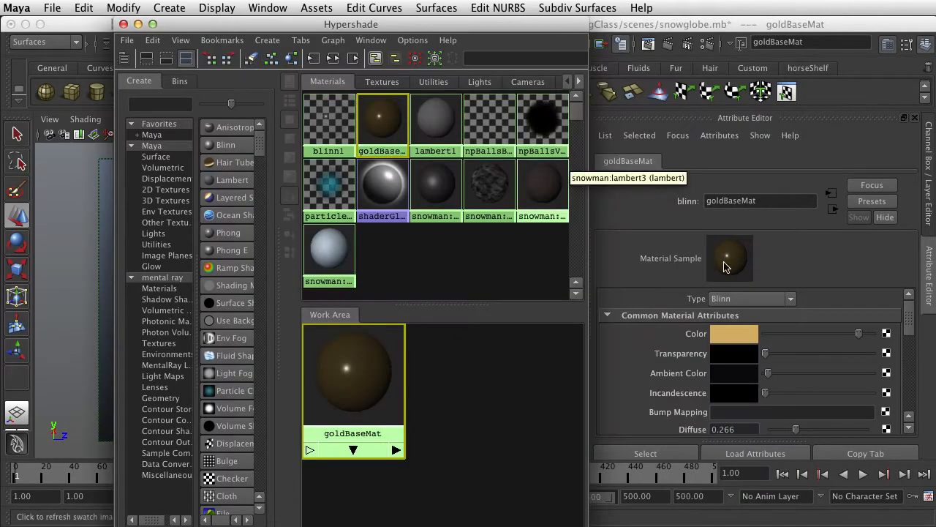
Step: Lower the reflectivity of goldBaseMat to about 0.43 and its diffuse value to about 0.164
scroll(807, 381, "down", 10)
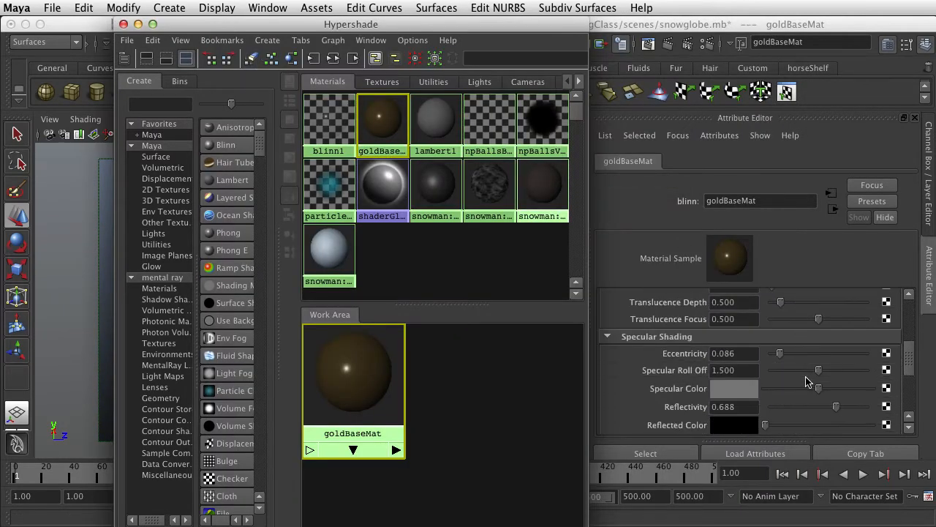
left_click(832, 378)
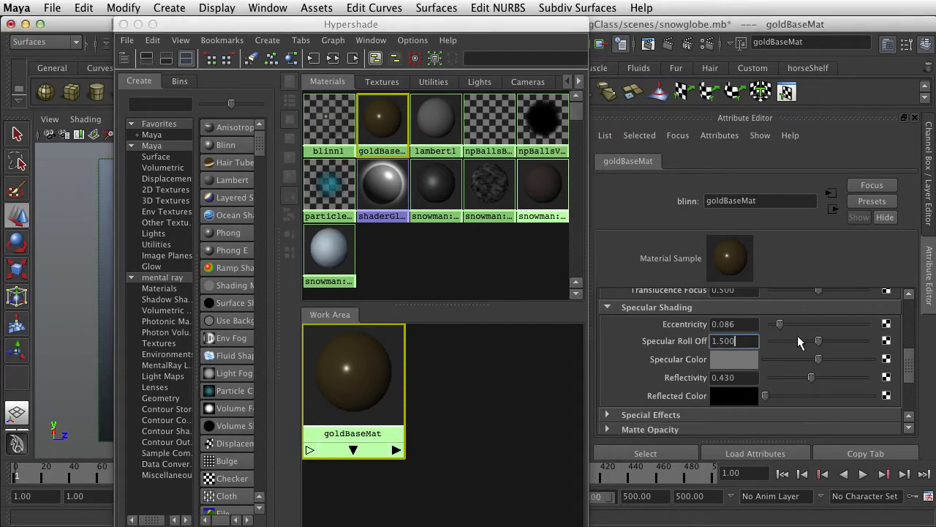
scroll(798, 337, "up", 10)
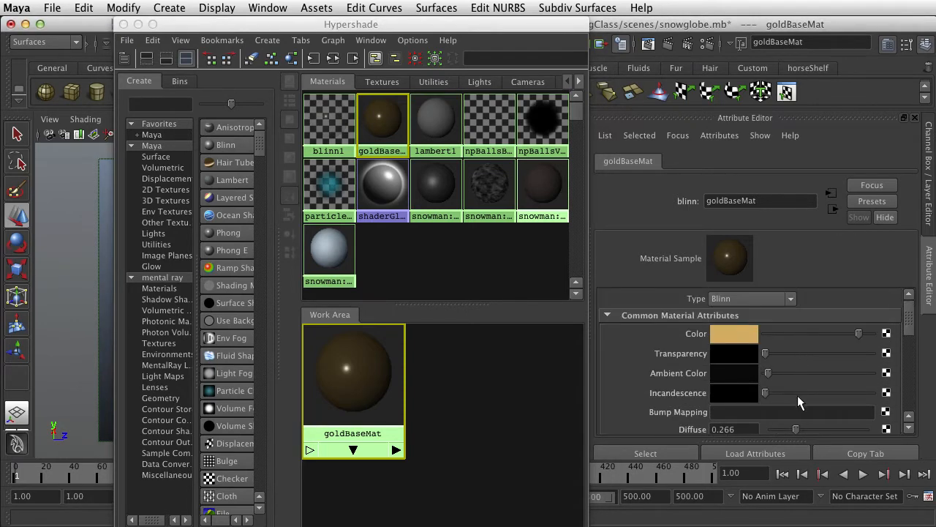
left_click_drag(802, 435, 789, 434)
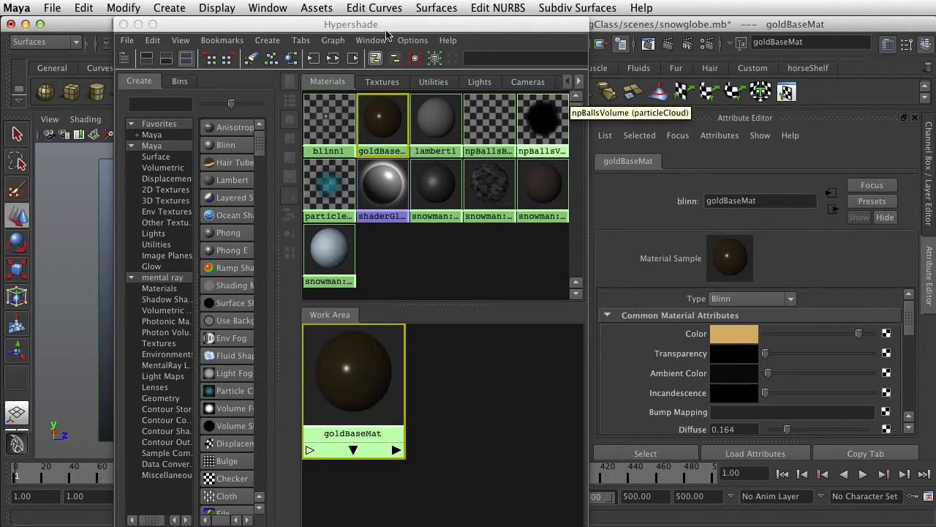
Step: Render the scene again to check the darker, less reflective base, and close the Render View
left_click_drag(384, 29, 907, 55)
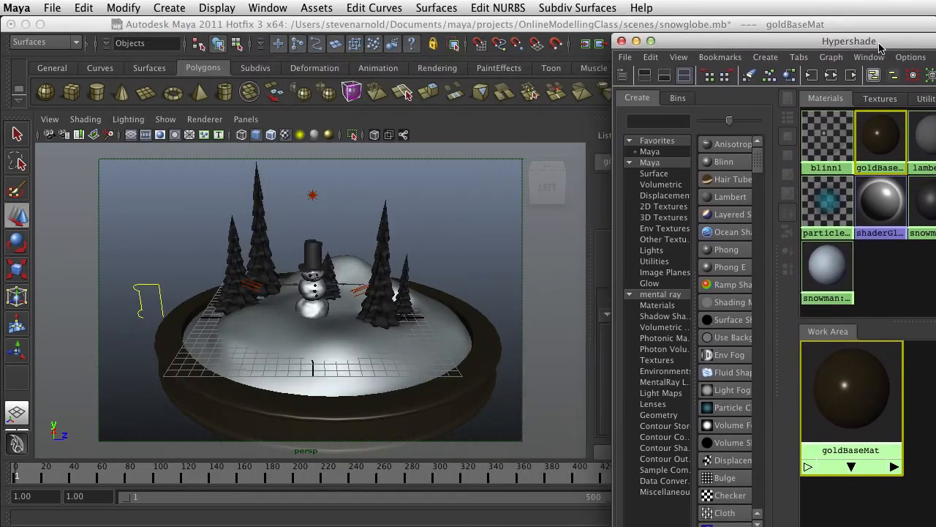
left_click_drag(666, 46, 905, 213)
left_click(666, 45)
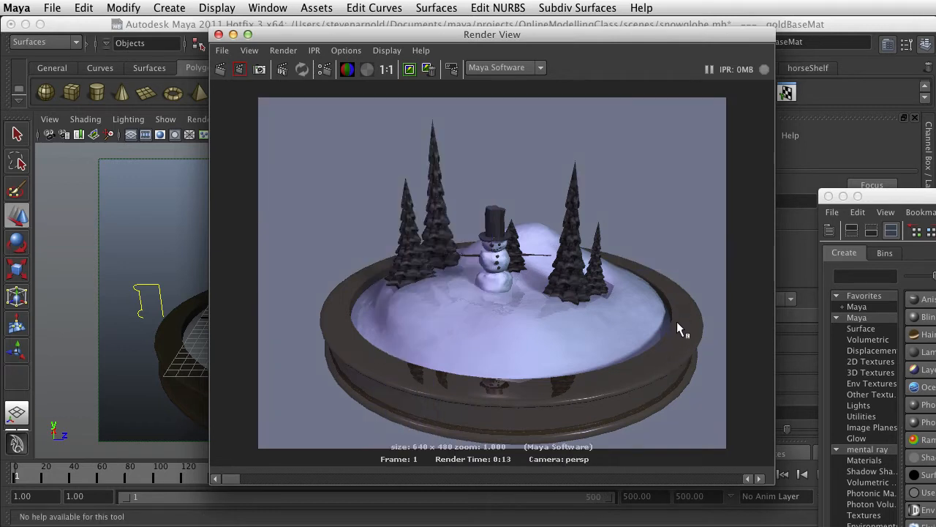
left_click(218, 36)
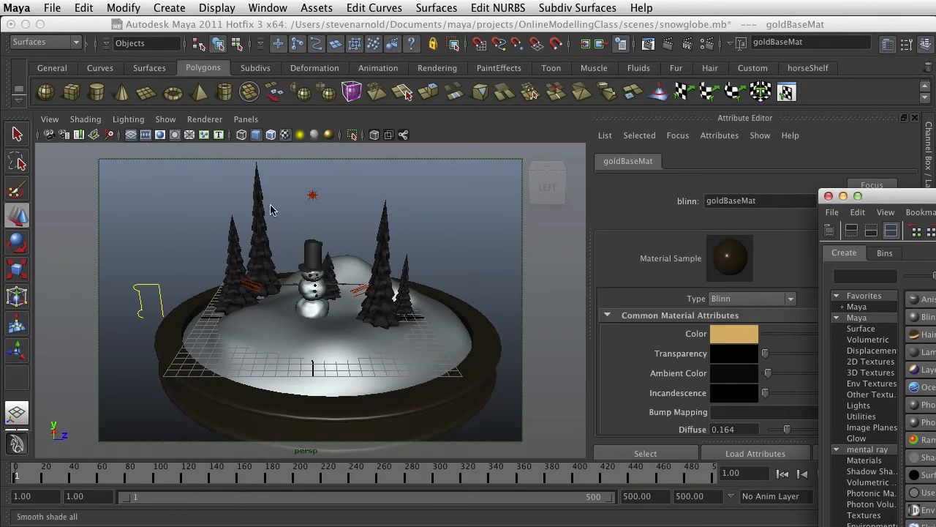
Step: Create a polygon sphere at the scene's origin and scale it uniformly to about 15.3 so it encloses the snowman and trees
left_click(47, 94)
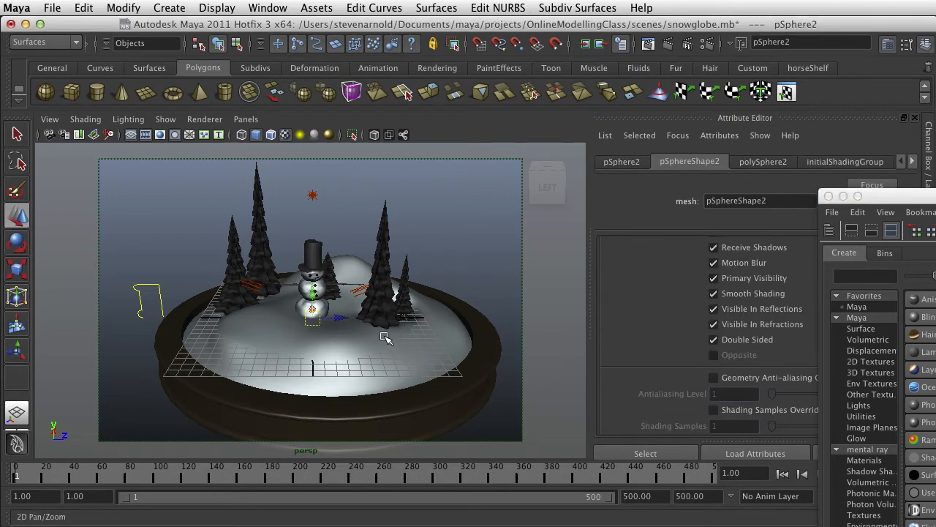
key("r")
left_click_drag(313, 320, 545, 358)
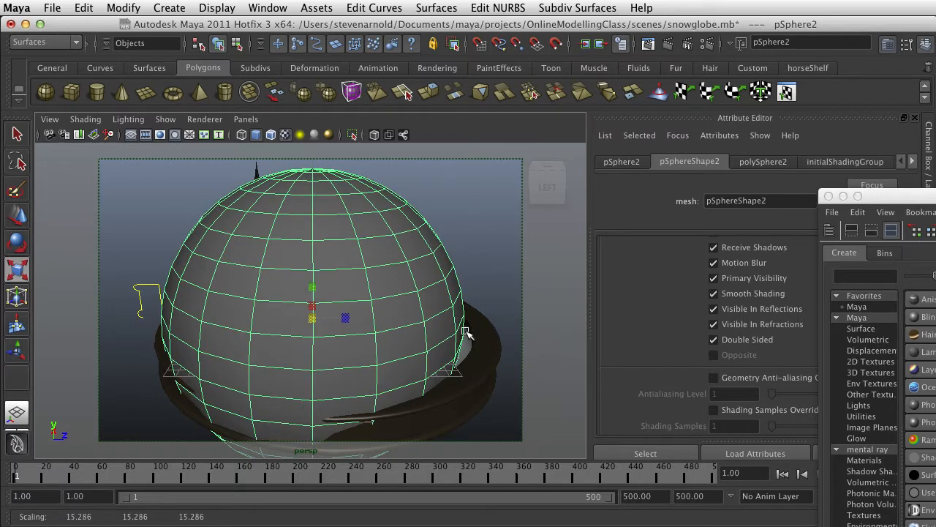
Step: In the top view, centre the sphere over the round base and enlarge it uniformly to about 16.8
left_click(20, 436)
key("space")
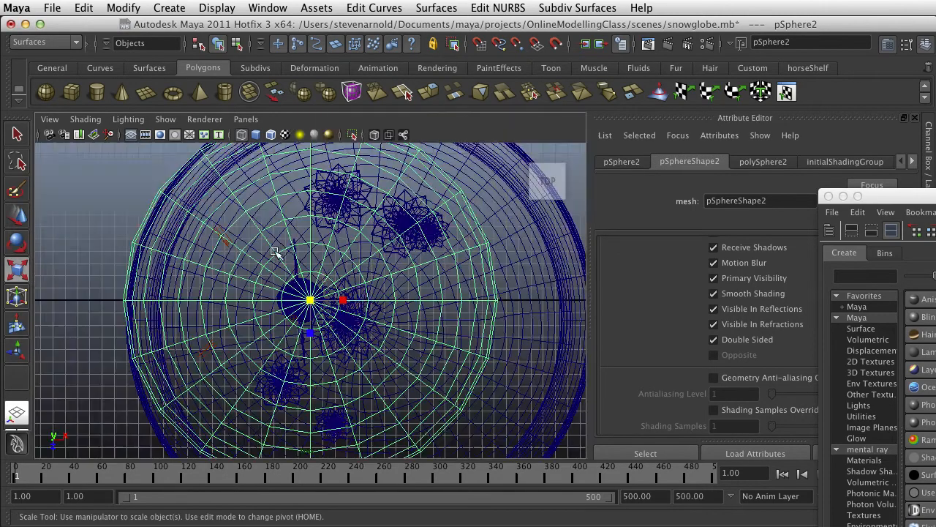
scroll(347, 297, "down", 5)
key("w")
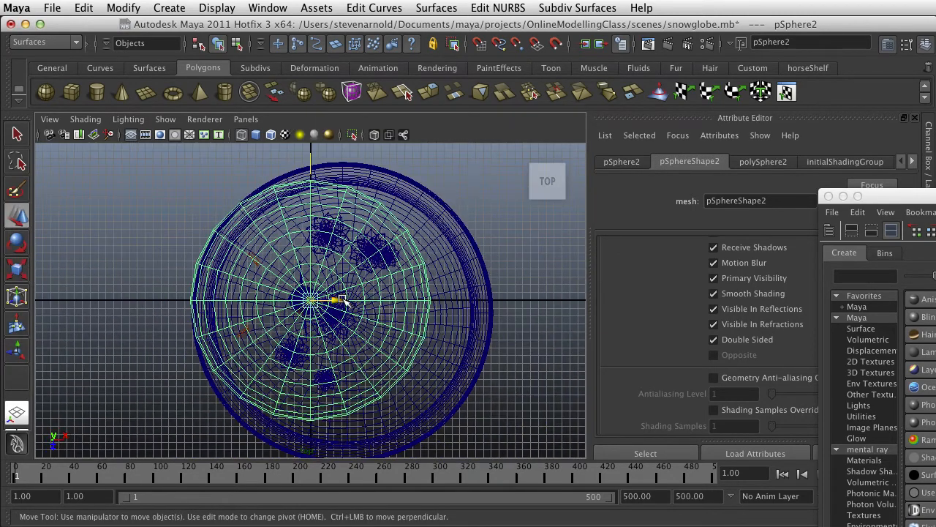
left_click_drag(343, 298, 375, 299)
key("r")
key("w")
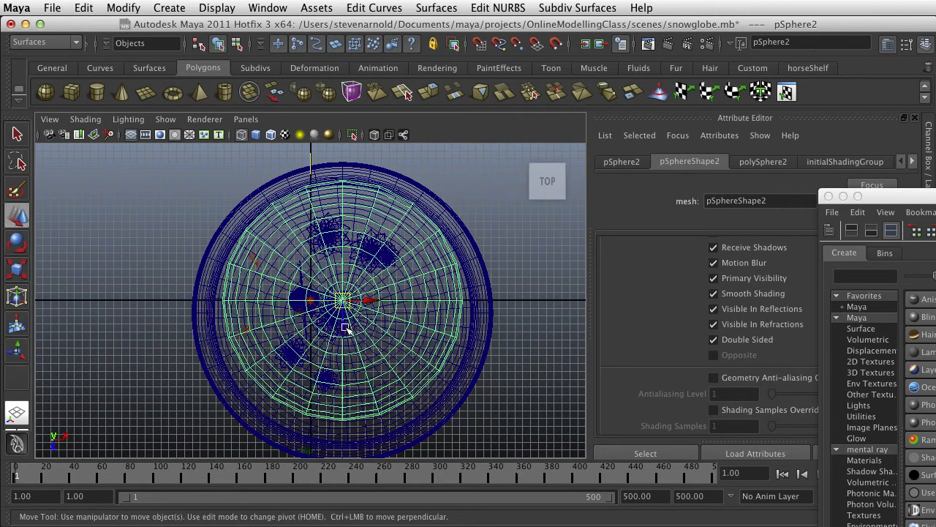
mouse_move(345, 327)
left_mouse_down()
mouse_move(344, 335)
mouse_move(351, 313)
mouse_move(364, 314)
mouse_move(344, 338)
mouse_move(348, 313)
left_mouse_up()
key("r")
key("w")
key("r")
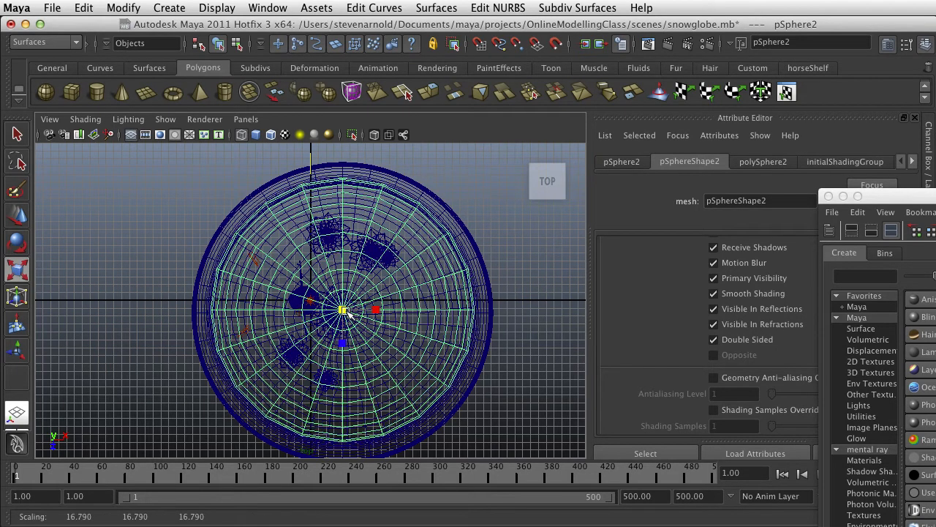
Step: Delete the sphere's lower faces in the side view to leave a dome, and return to object mode in the perspective view
key("space")
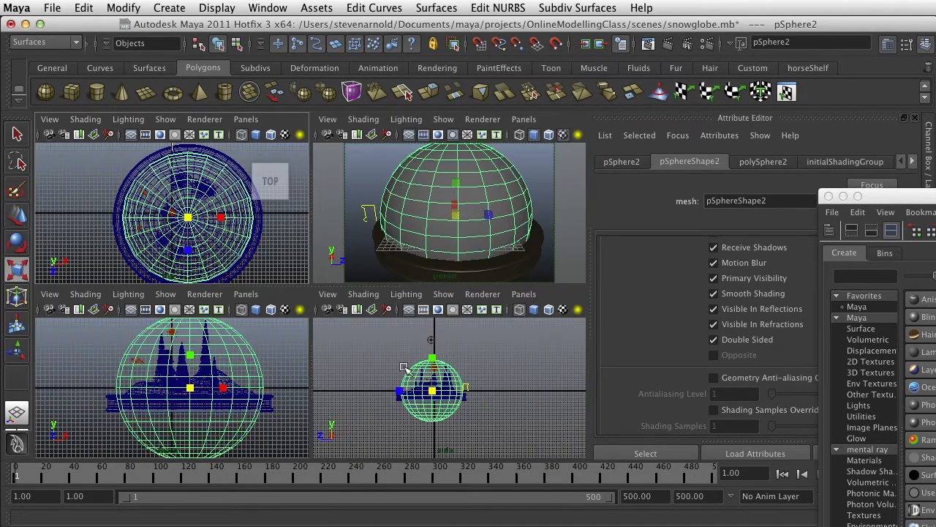
key("space")
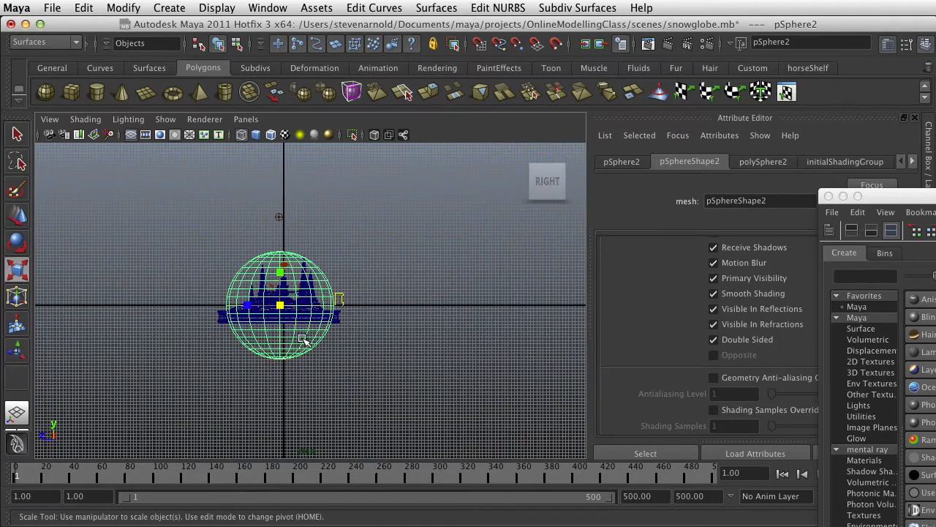
right_click_drag(302, 338, 300, 370)
left_click_drag(351, 396, 206, 315)
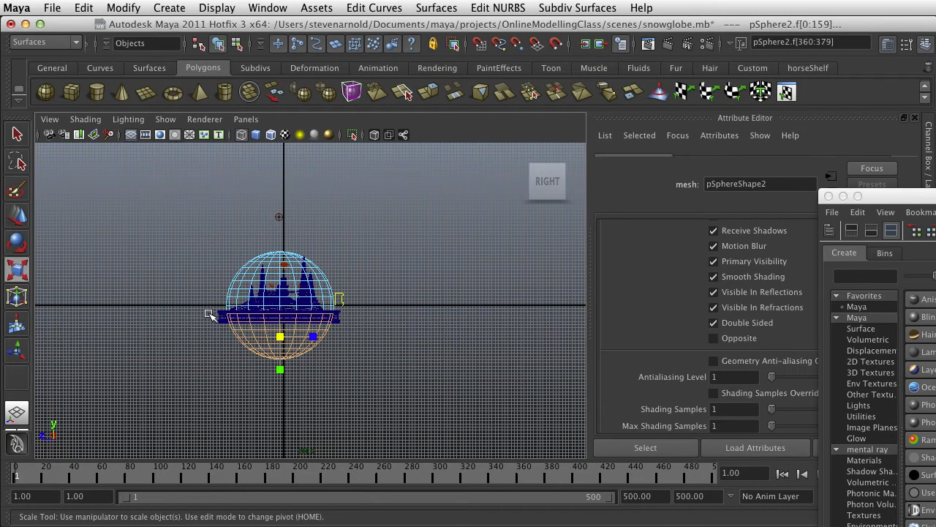
key("Delete")
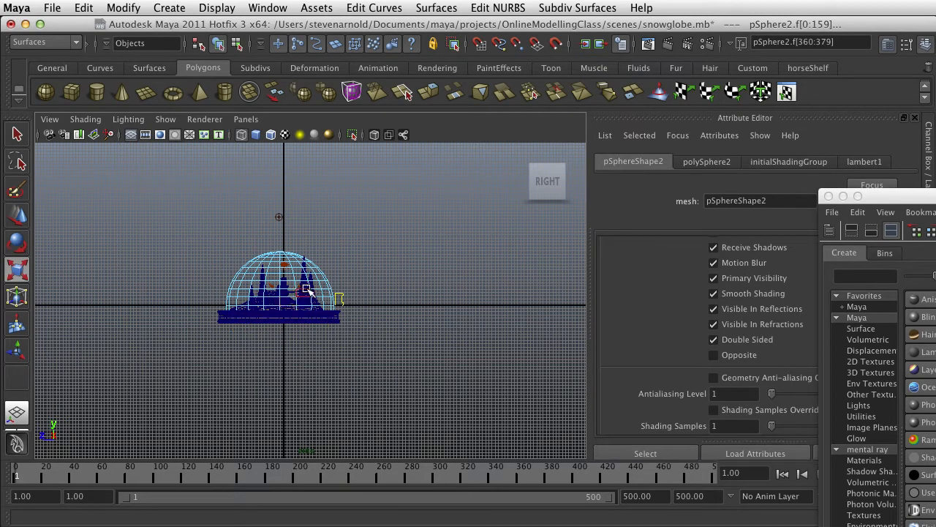
key("space")
left_click(442, 232)
key("space")
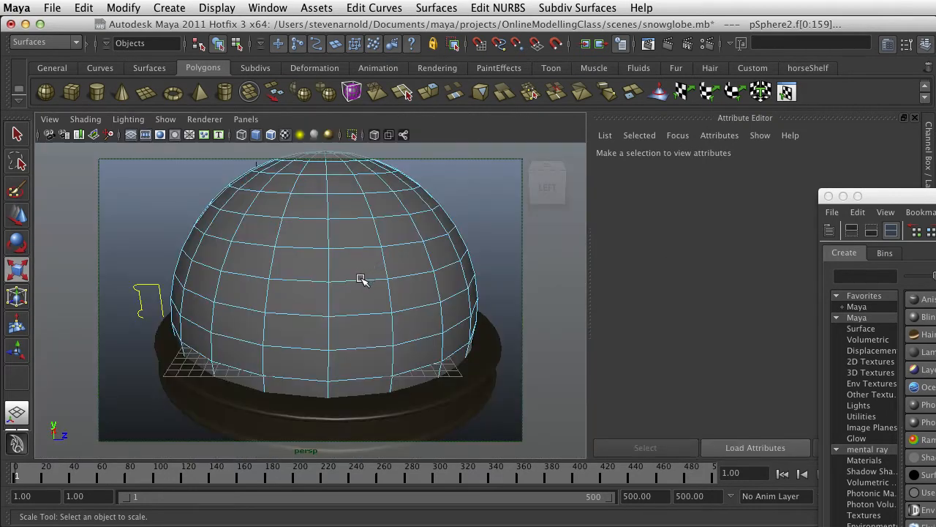
right_click_drag(359, 278, 422, 259)
Step: Create a new Blinn material in the Hypershade and name it glassMat
left_click_drag(914, 199, 380, 7)
left_click(502, 135)
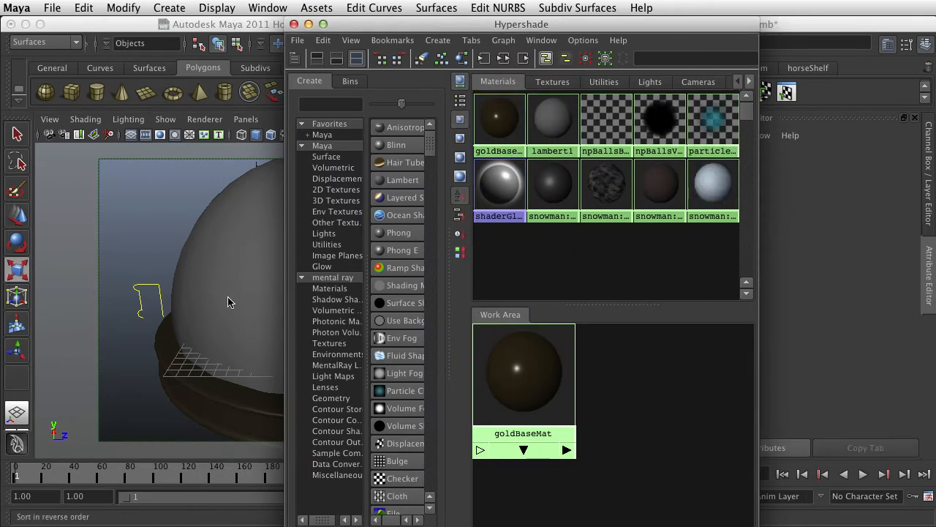
left_click(382, 145)
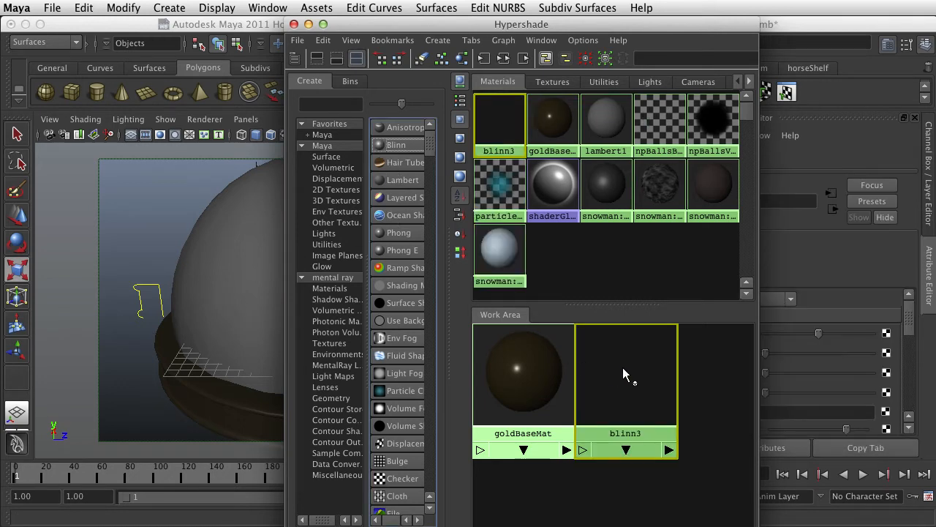
left_click_drag(533, 24, 325, 24)
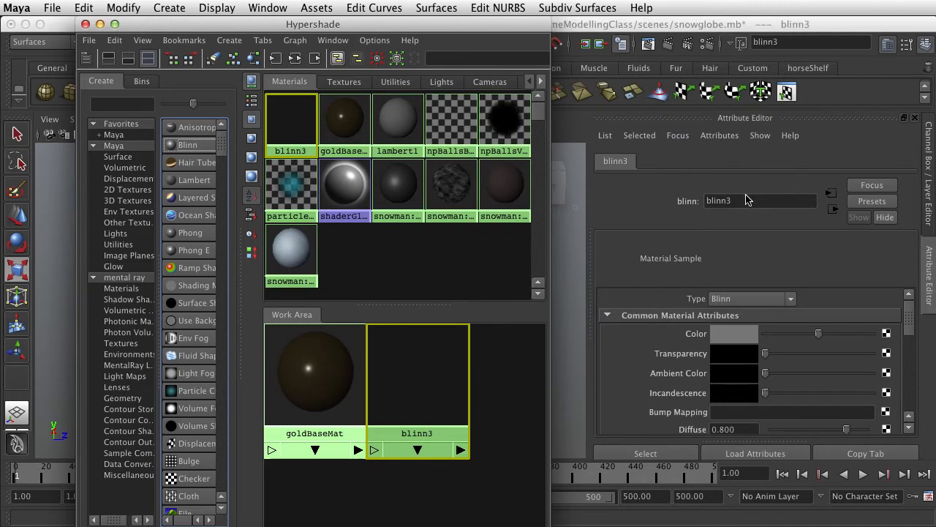
left_click_drag(744, 200, 698, 205)
type("glassMat")
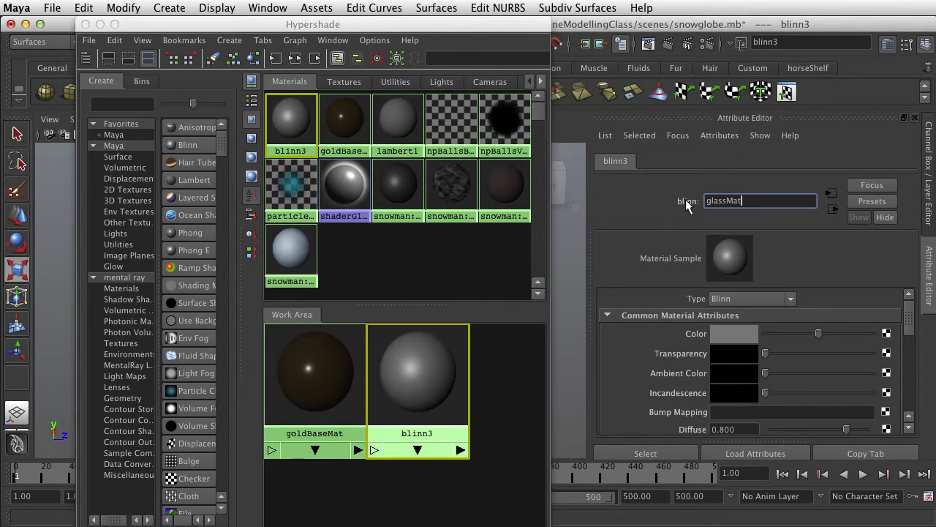
key("Return")
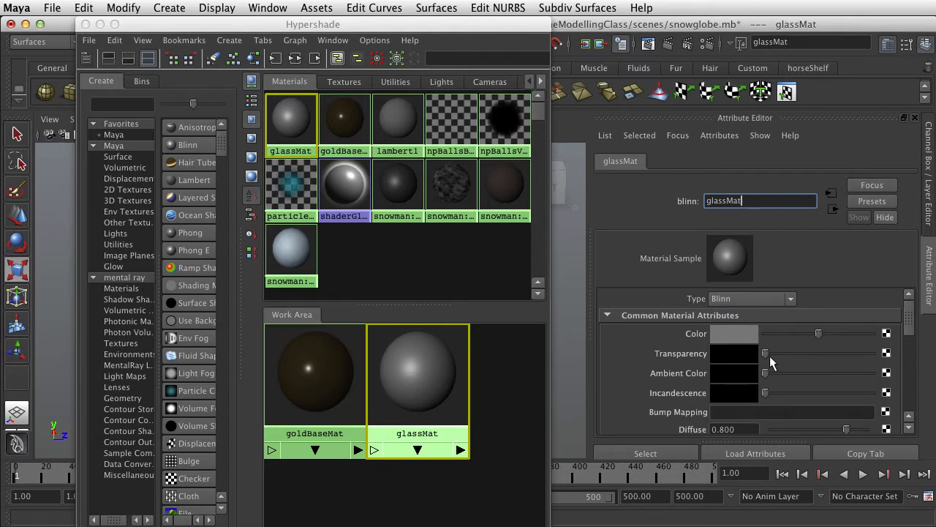
Step: Raise the transparency of glassMat to nearly white and set its diffuse value to 0
left_click_drag(765, 354, 866, 356)
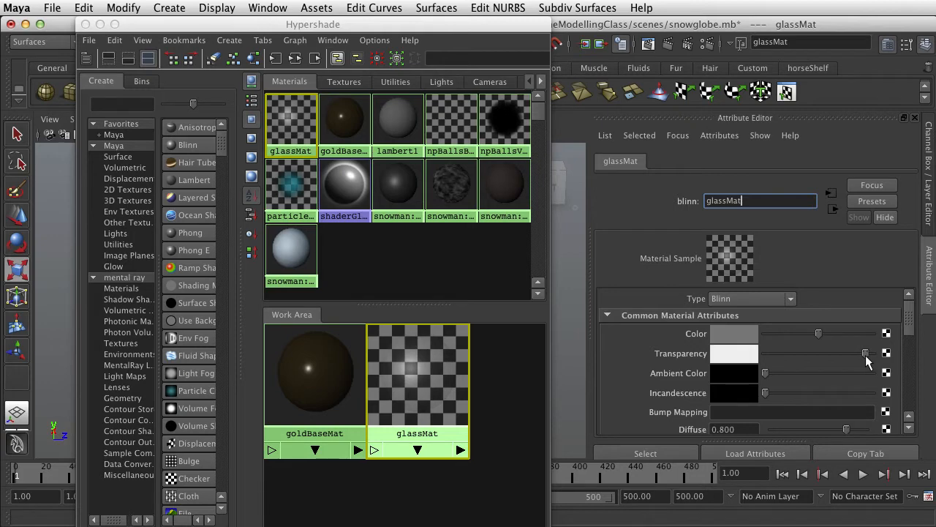
scroll(803, 378, "down", 1)
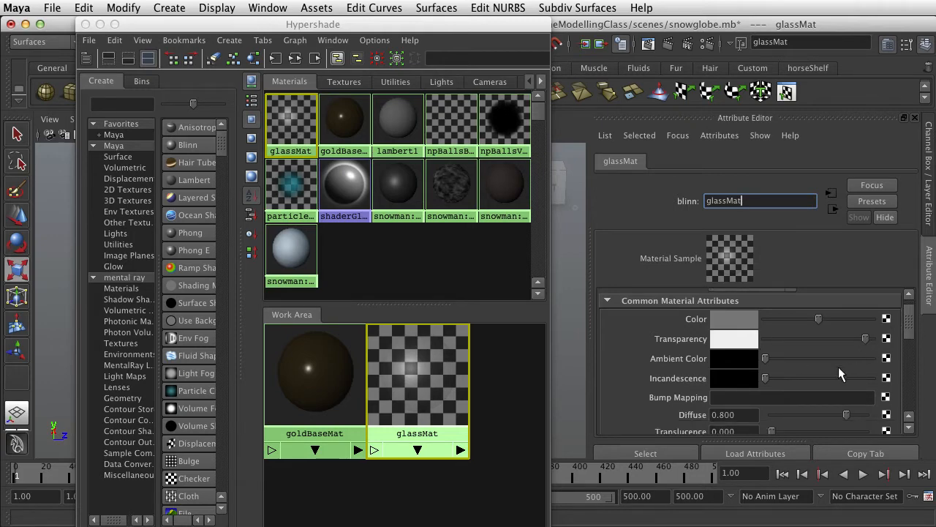
scroll(838, 367, "down", 4)
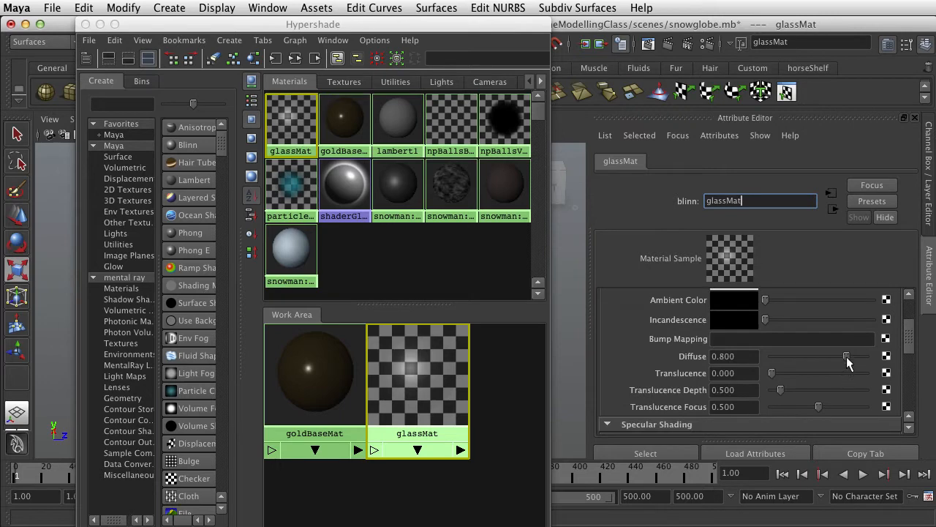
left_click_drag(846, 353, 751, 352)
Step: Set glassMat's eccentricity to about 0.07, its specular roll off to 2 and its reflectivity to about 0.766
scroll(787, 357, "down", 5)
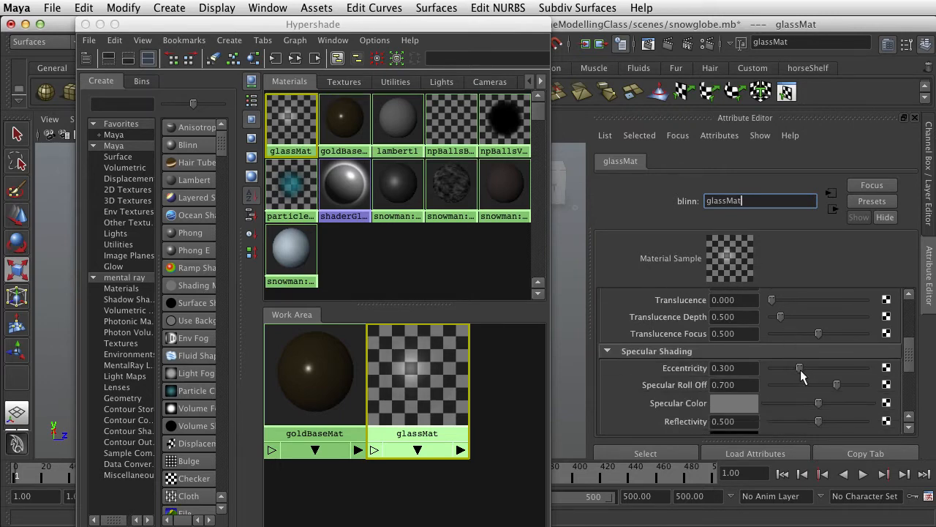
left_click_drag(799, 366, 777, 366)
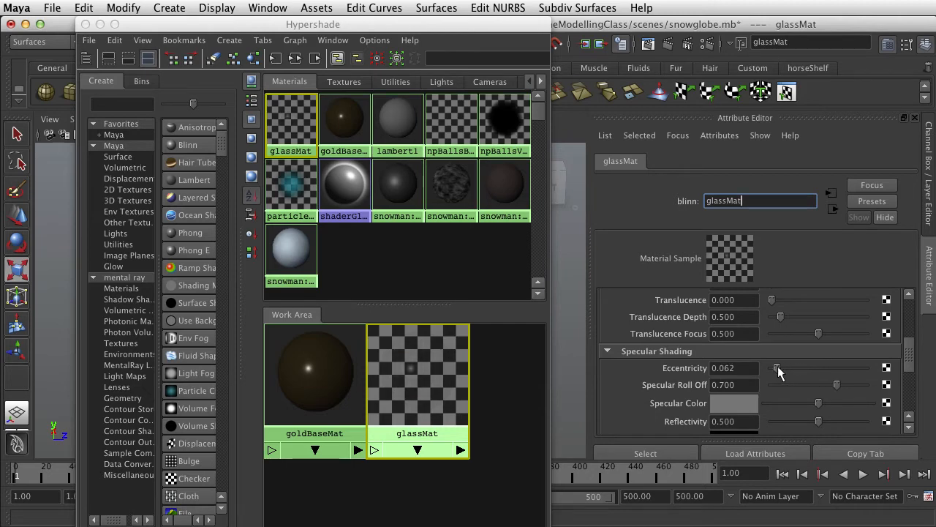
double_click(734, 385)
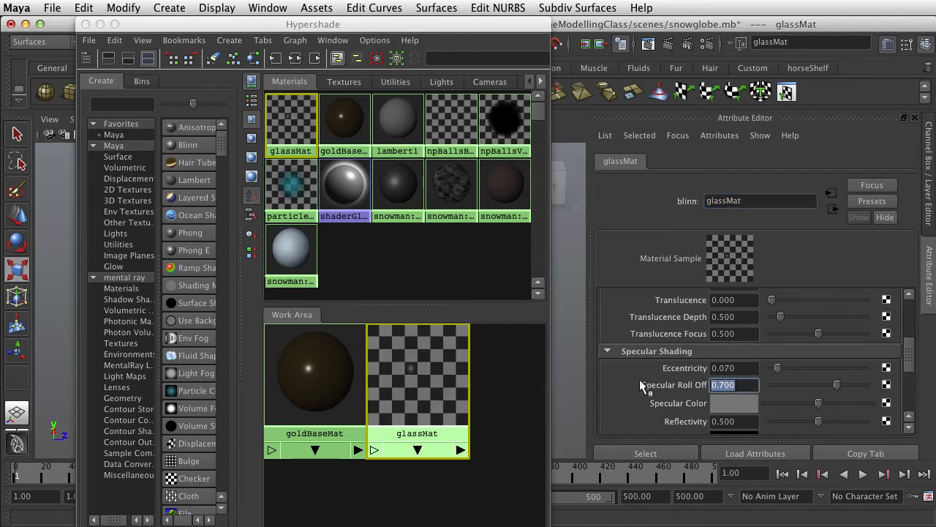
type("2")
key("Return")
scroll(834, 390, "down", 1)
left_click_drag(817, 403, 844, 403)
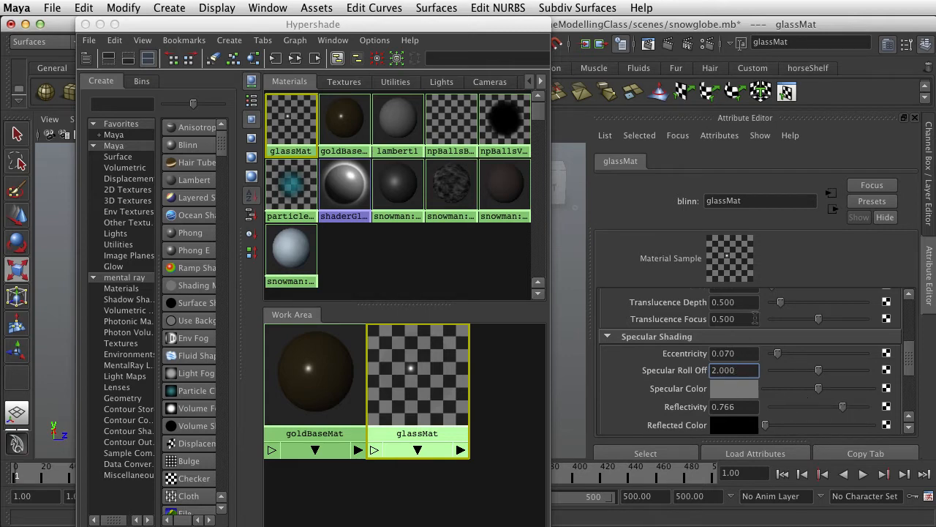
scroll(755, 318, "up", 3)
scroll(755, 317, "down", 1)
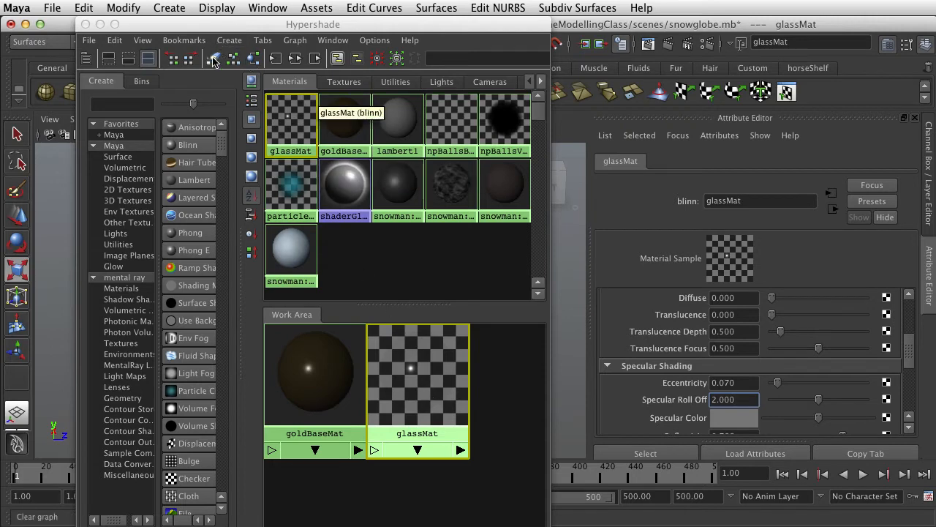
Step: Assign glassMat to the dome in the perspective view and close the Hypershade
left_click_drag(167, 25, 633, 112)
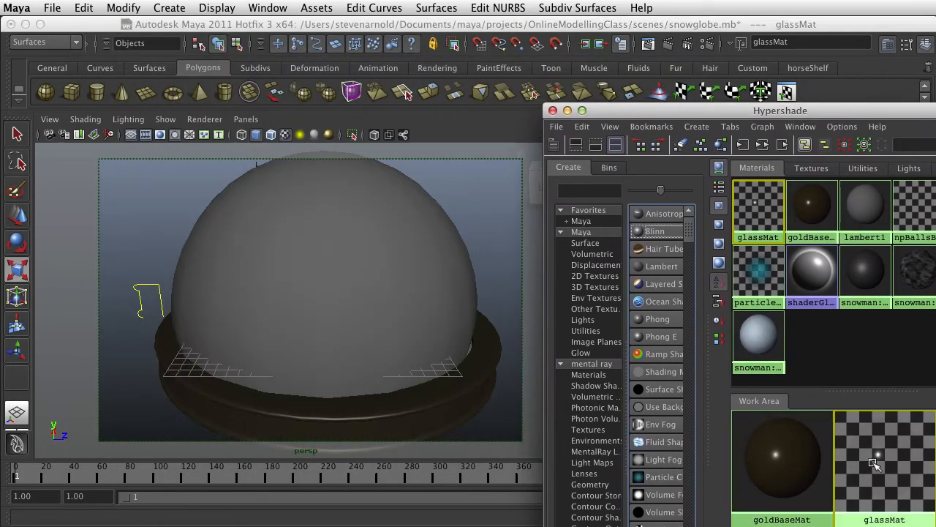
middle_click_drag(874, 458, 383, 306)
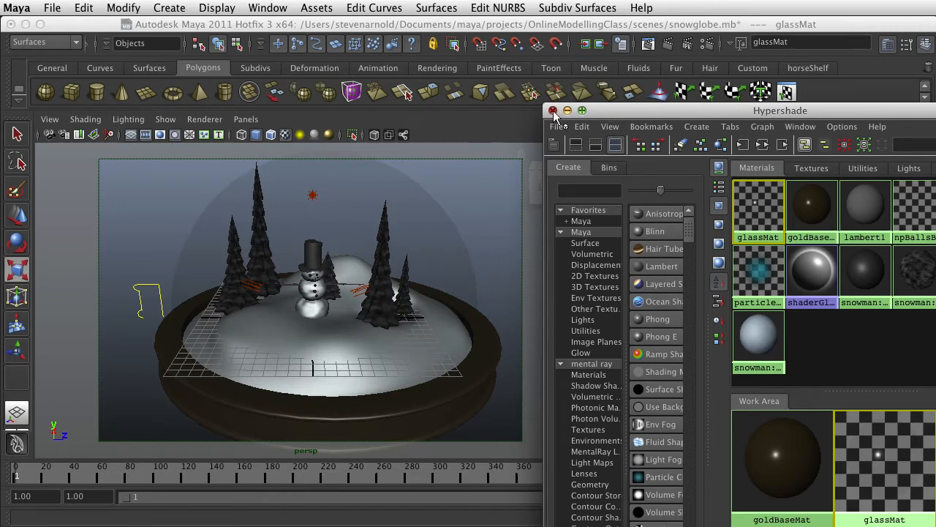
key("ctrl+a")
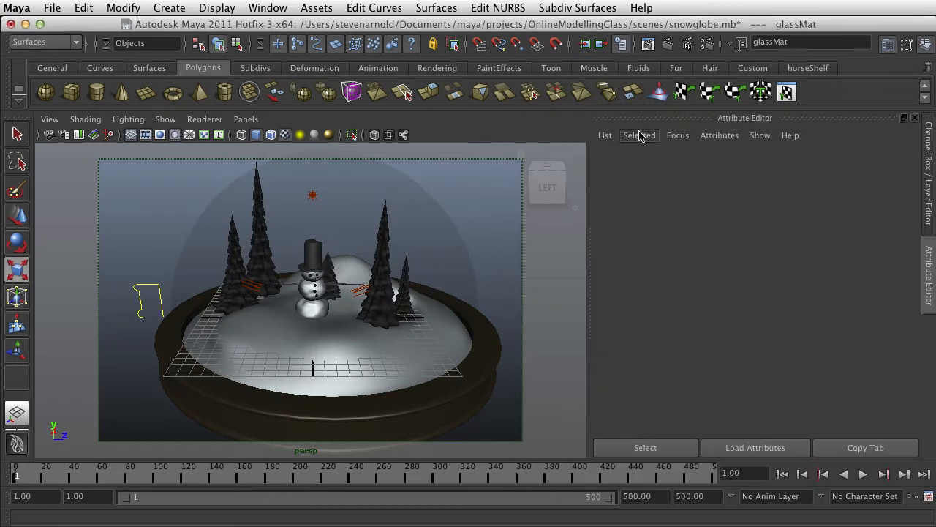
Step: Render the perspective view to check the glass dome, and move the Render View away from the scene
left_click(668, 45)
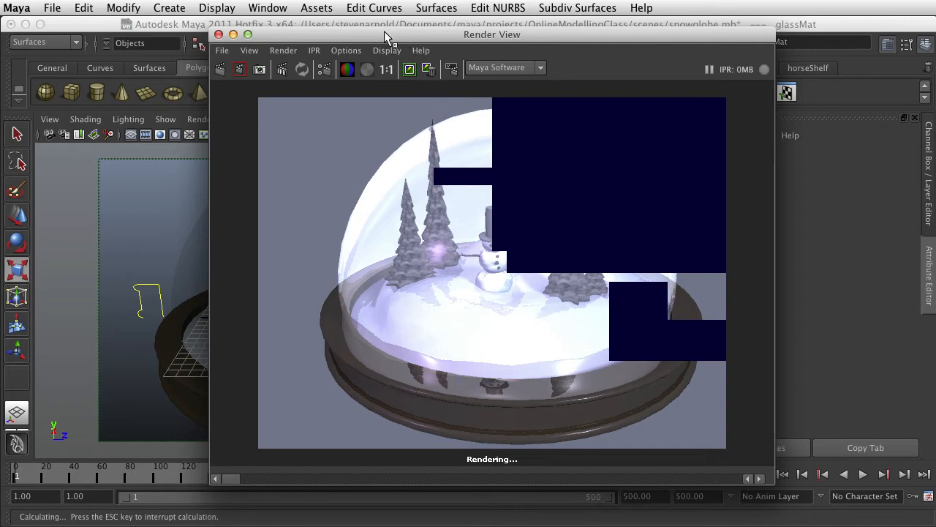
left_click_drag(382, 36, 731, 262)
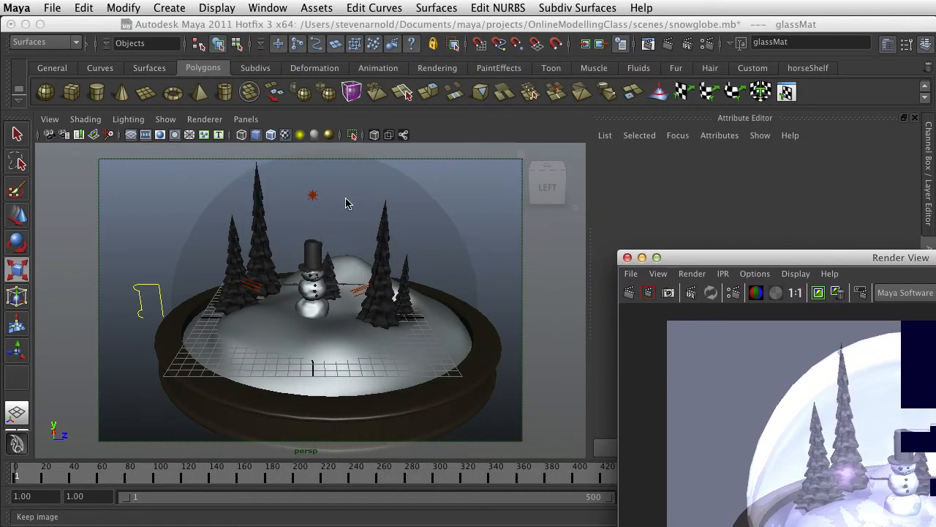
Step: Delete the point light above the snowman while keeping the glass dome
left_click_drag(342, 183, 307, 201)
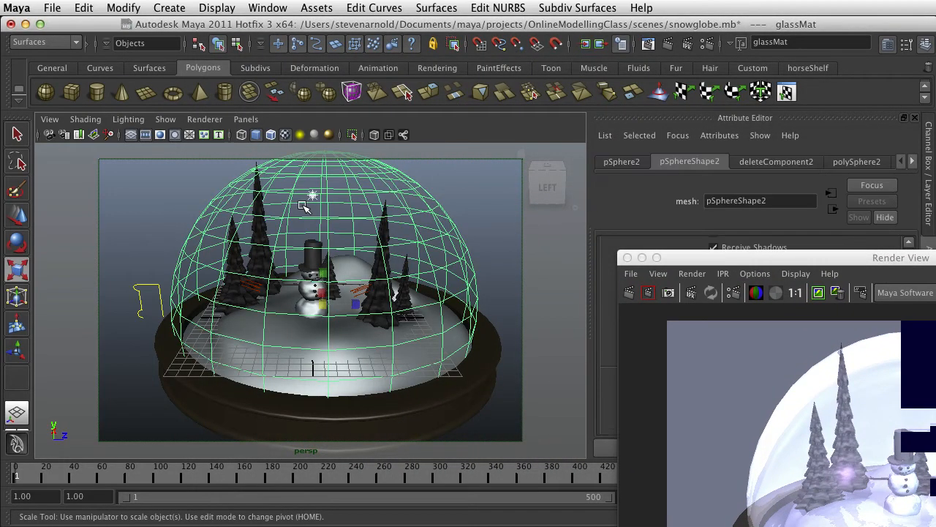
left_click(363, 183, "shift")
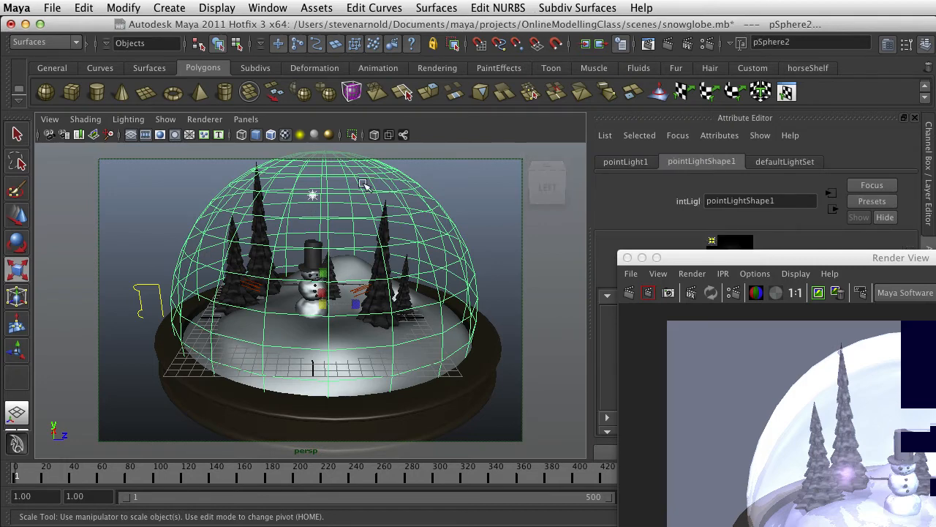
key("Delete")
Step: Select the dome, raise the diffuse value of its glassMat material to about 0.117 and adjust the specular roll off
left_click(357, 188)
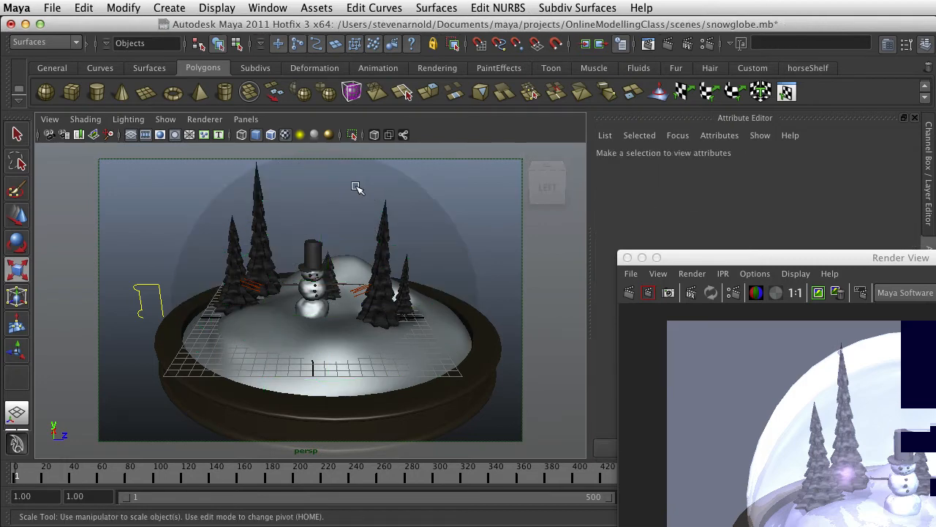
left_click_drag(708, 260, 110, 161)
left_click(899, 162)
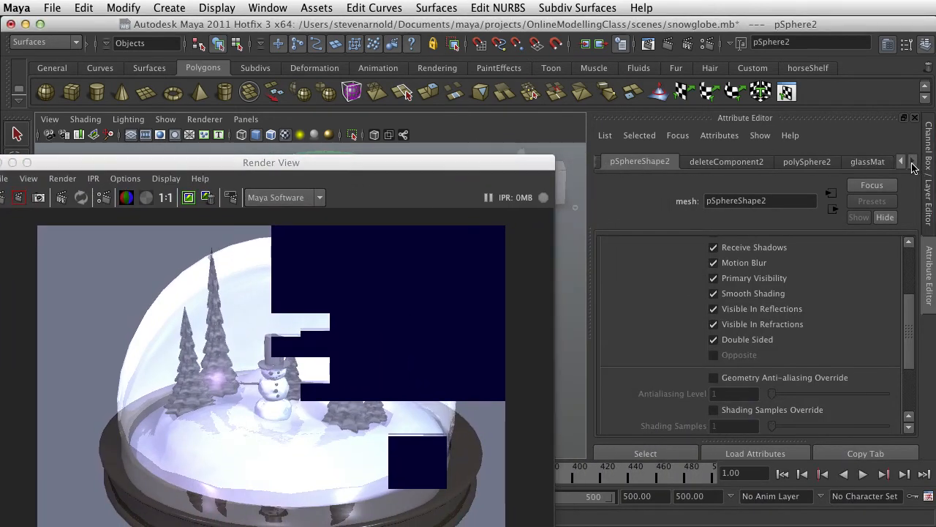
left_click(877, 164)
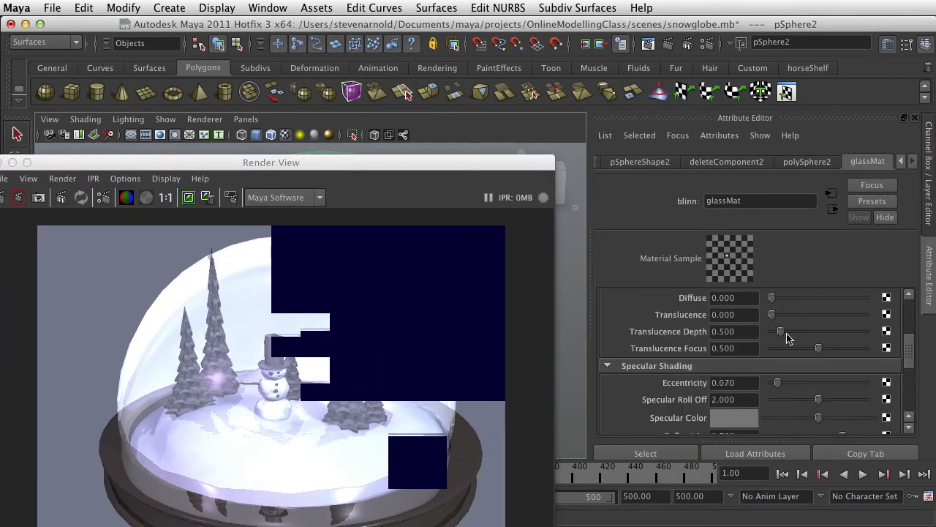
mouse_move(774, 300)
left_mouse_down()
mouse_move(802, 300)
mouse_move(783, 300)
left_mouse_up()
mouse_move(817, 401)
left_mouse_down()
mouse_move(791, 400)
mouse_move(808, 376)
mouse_move(831, 392)
left_mouse_up()
scroll(830, 420, "down", 2)
scroll(756, 310, "up", 3)
scroll(755, 310, "up", 5)
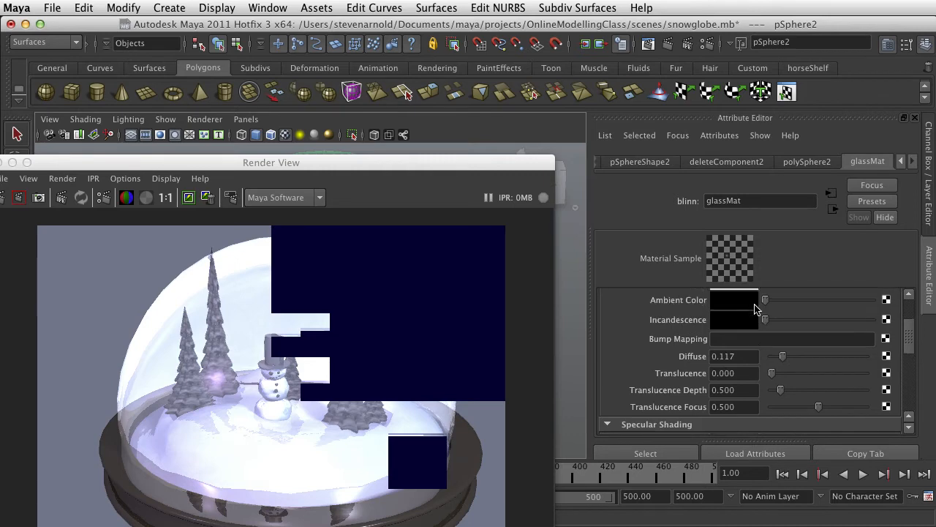
Step: Move the Render View window out of the way to uncover the perspective view and the Attribute Editor
scroll(756, 310, "down", 2)
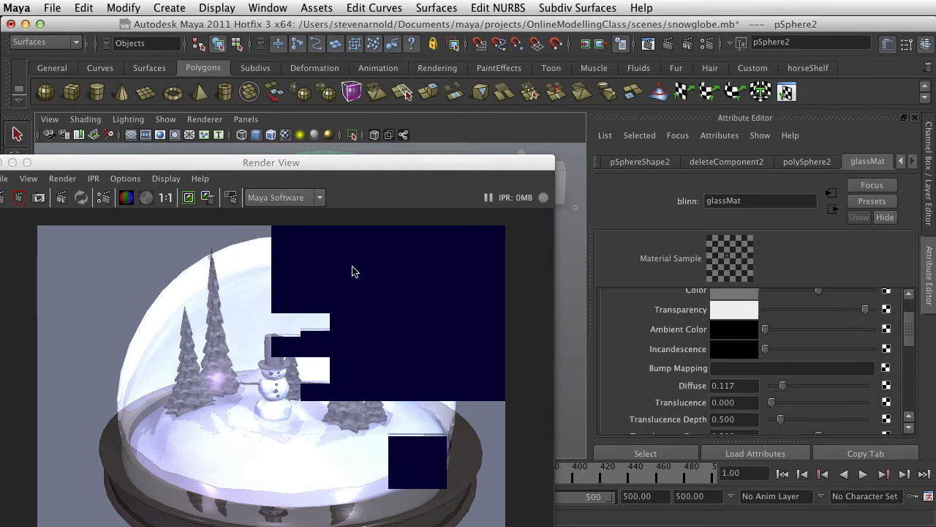
left_click_drag(188, 160, 558, 404)
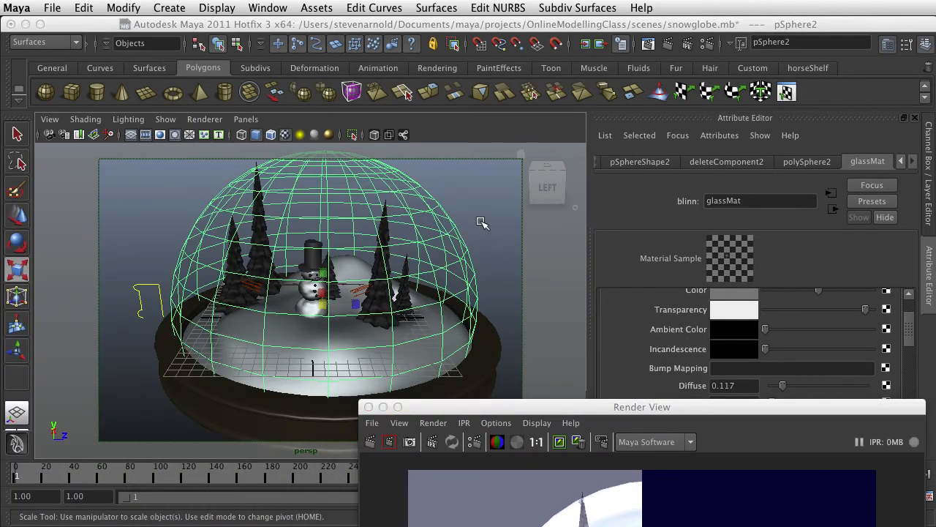
left_click(477, 227)
left_click(338, 207)
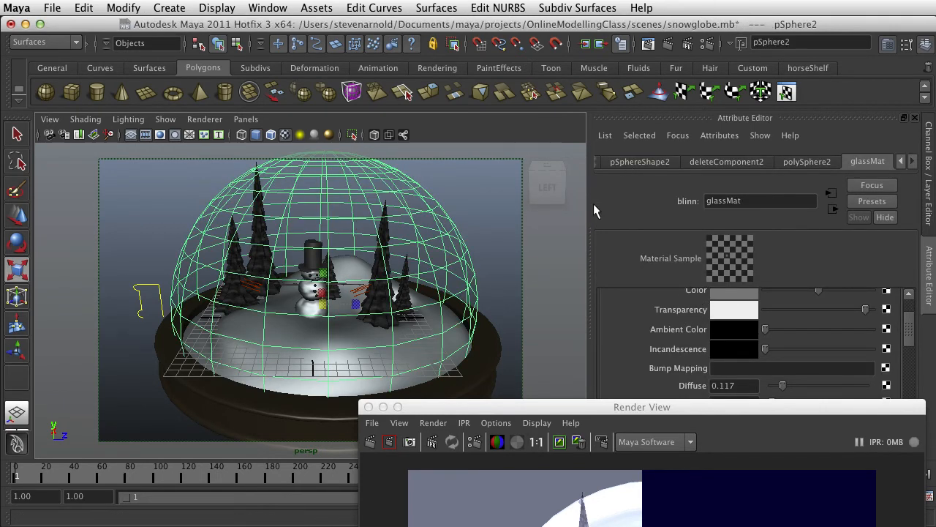
left_click_drag(618, 406, 898, 507)
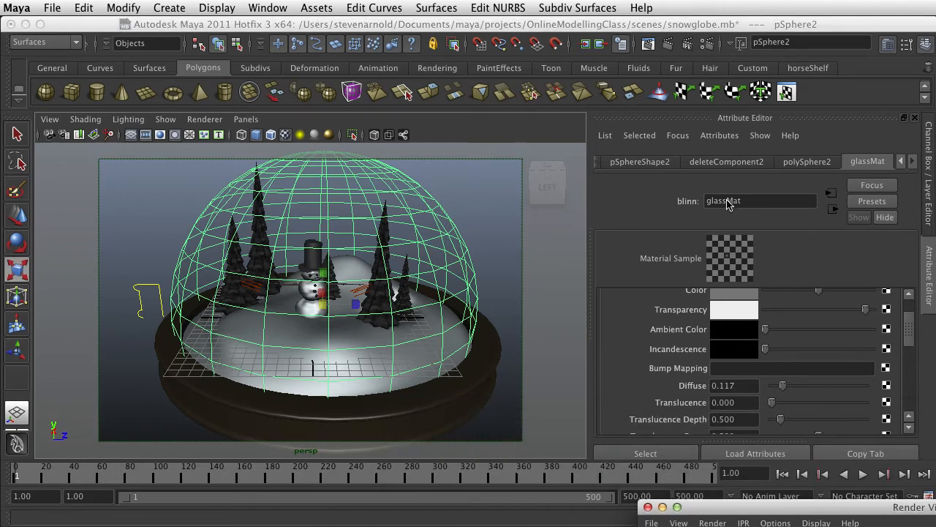
left_click(489, 218)
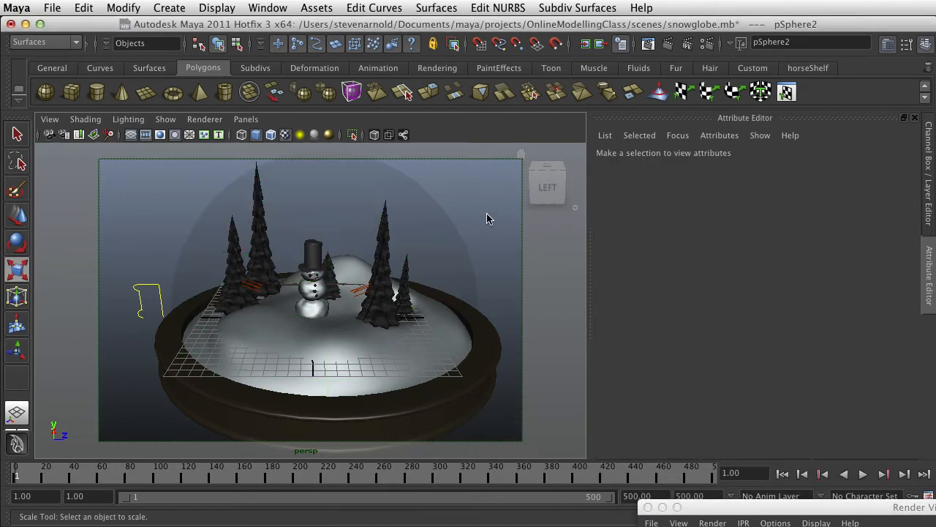
left_click(492, 366)
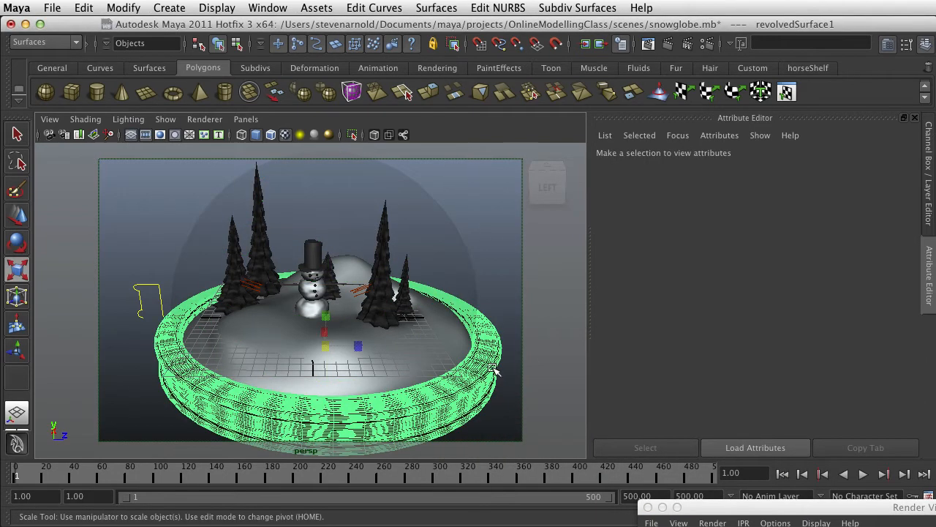
Step: Select the glass dome and turn off Casts Shadows and Visible In Reflections in its shape's render stats
left_click(427, 249)
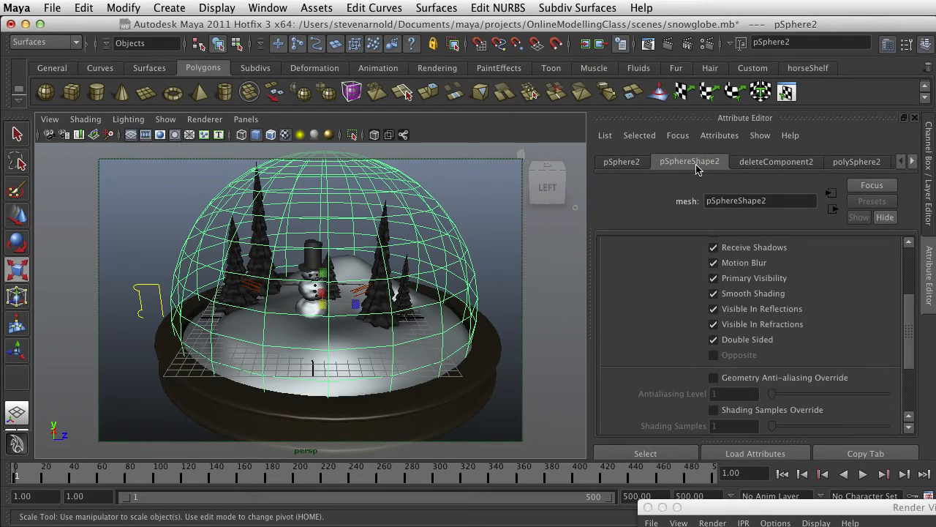
scroll(697, 329, "down", 5)
scroll(657, 342, "up", 6)
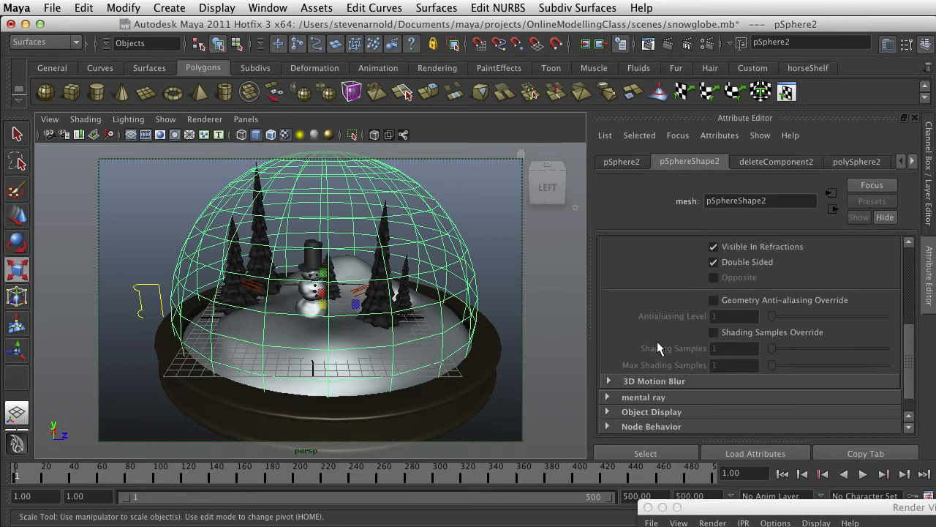
left_click(607, 299)
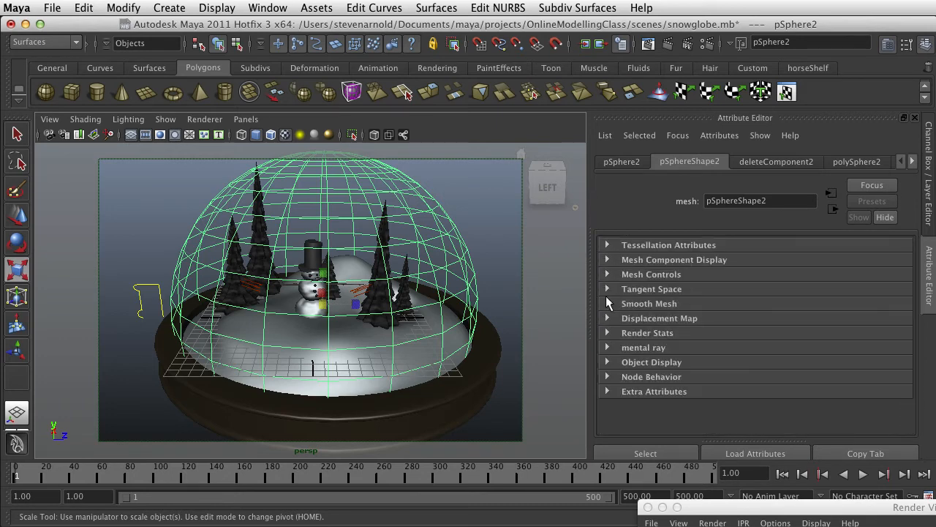
left_click(496, 237)
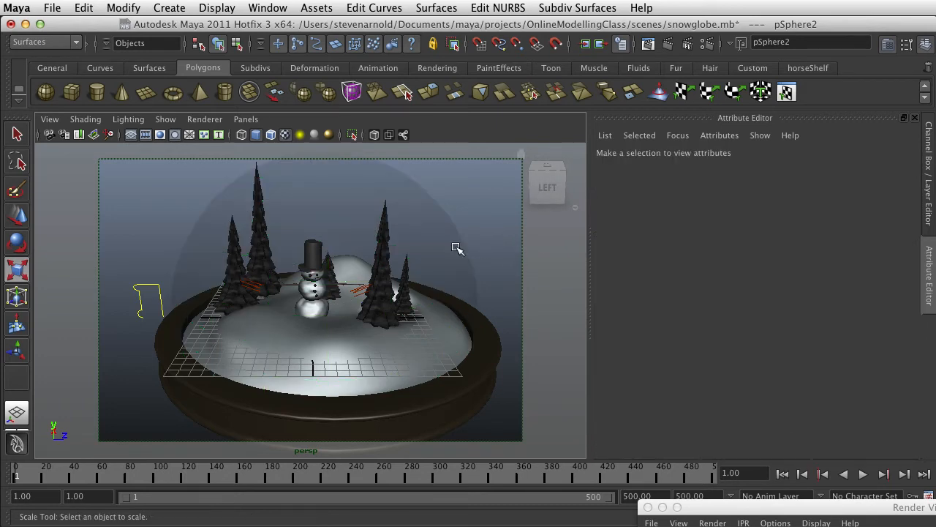
left_click(460, 251)
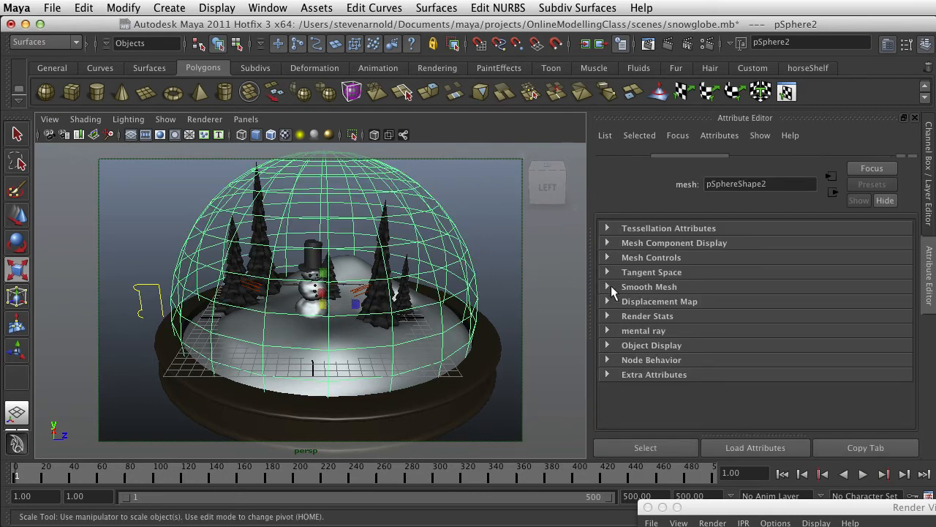
left_click(607, 331)
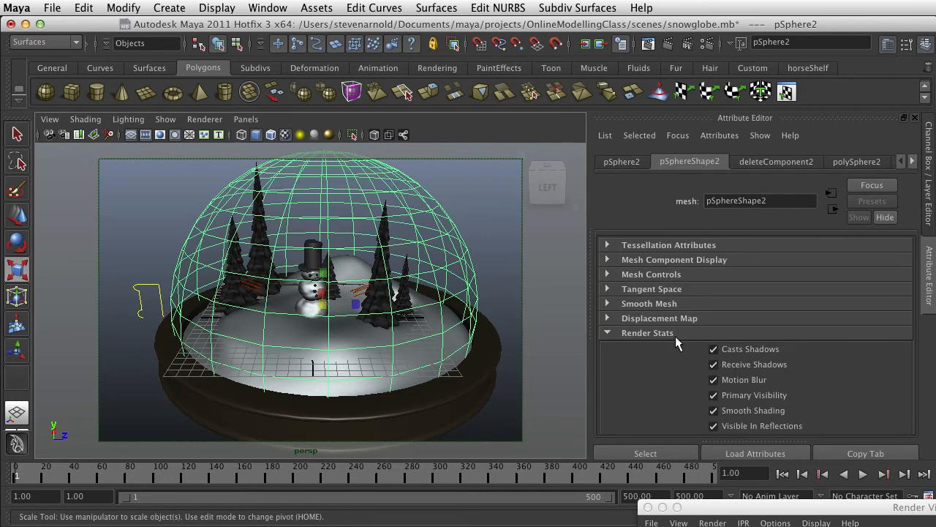
scroll(680, 335, "down", 1)
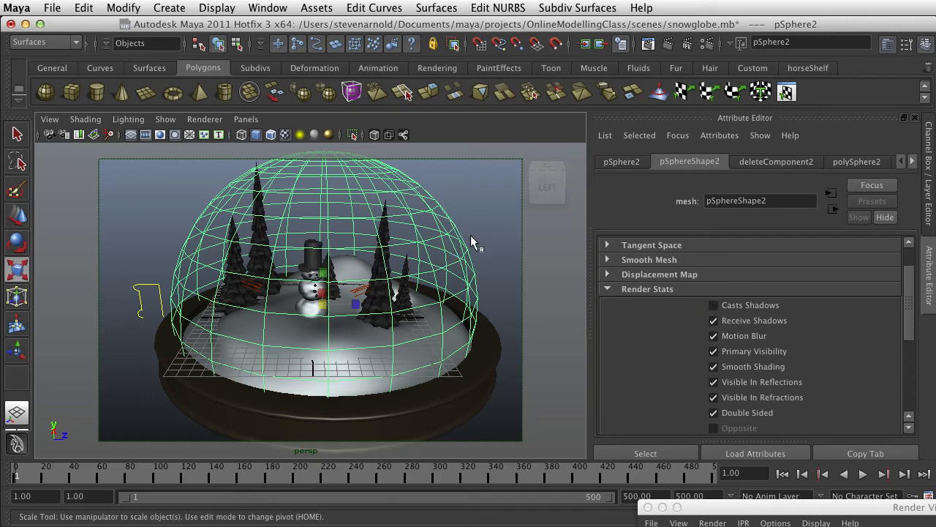
left_click_drag(769, 508, 730, 525)
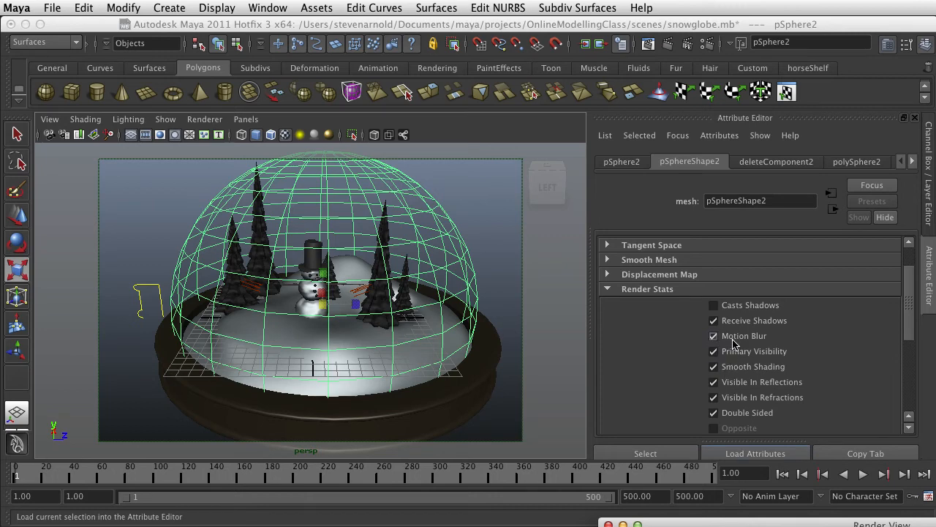
left_click(715, 382)
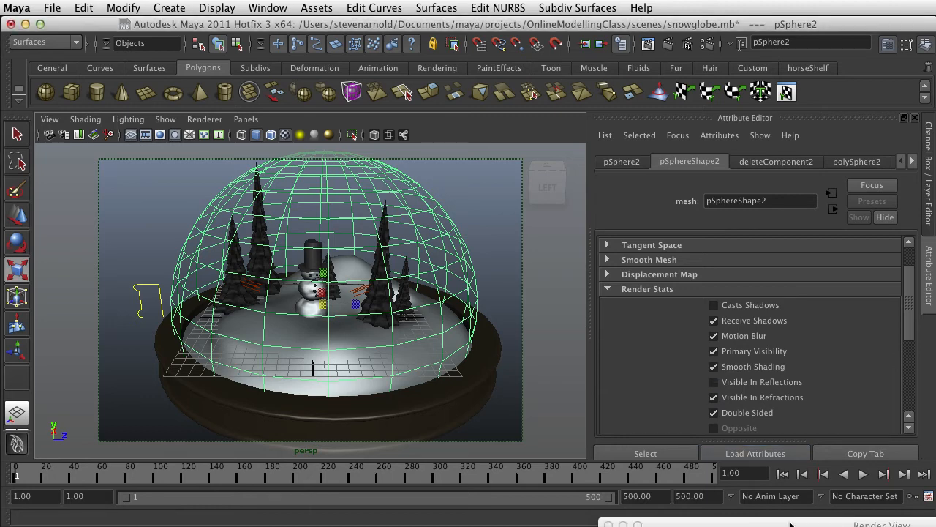
Step: Bring the Render View back, test-render a region around the trees at the dome's edge, and render the full perspective frame
left_click_drag(791, 524, 573, 34)
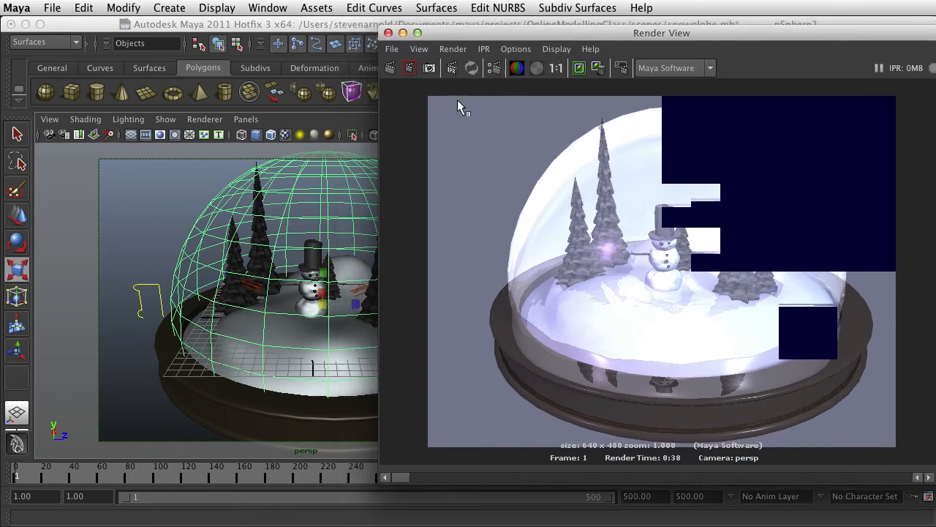
left_click_drag(496, 153, 650, 267)
left_click(410, 69)
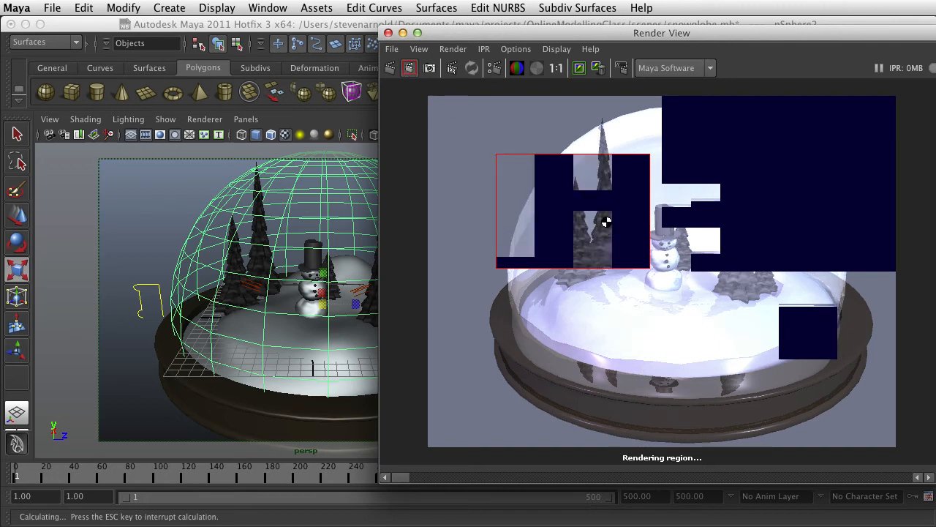
left_click(394, 68)
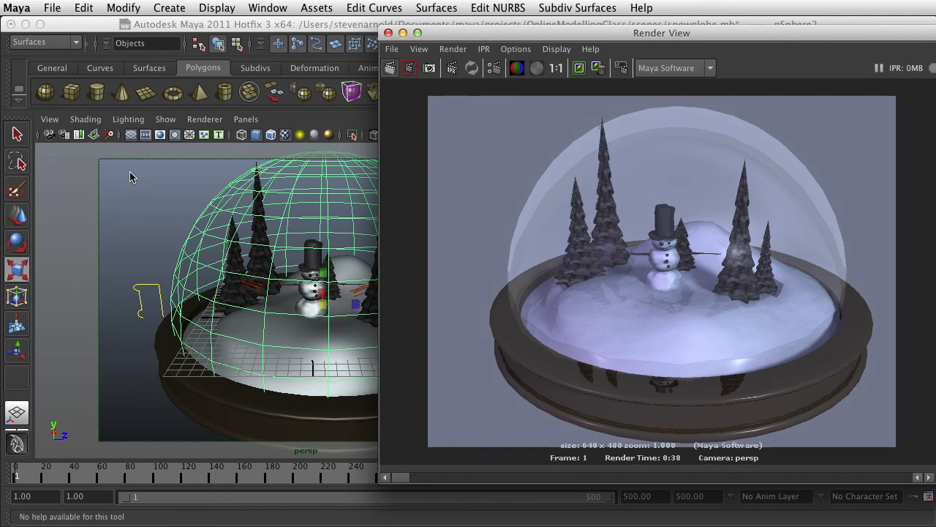
Step: Turn on smooth mesh preview for the glass dome and stretch it vertically to a Y scale of about 27.8
left_click(175, 202)
key("r")
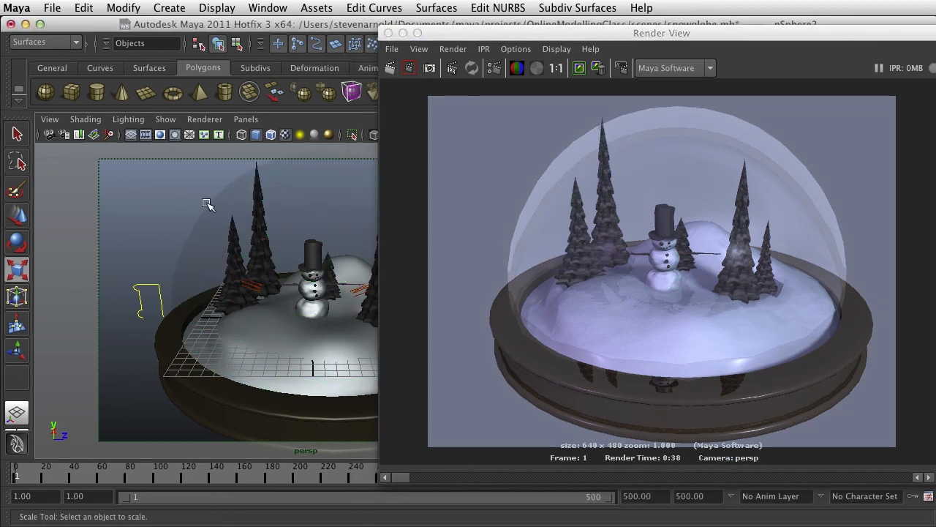
left_click(284, 208)
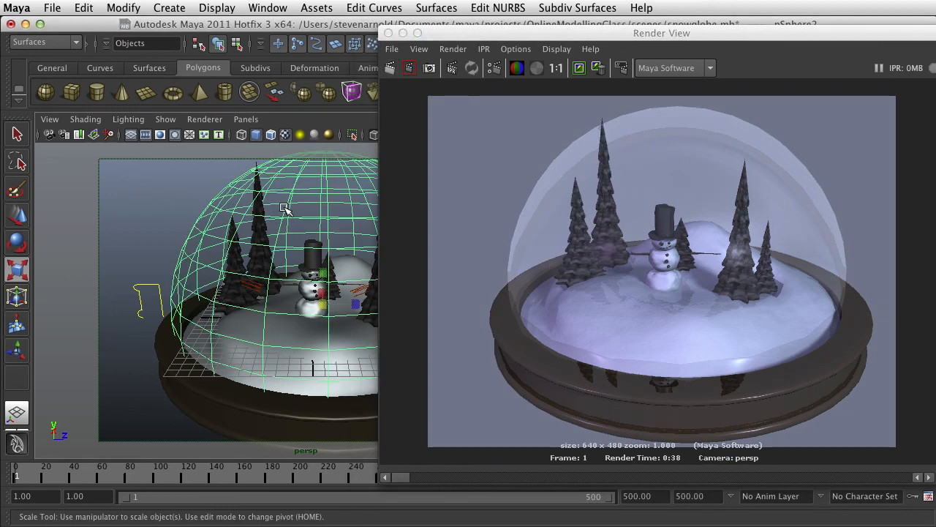
key("3")
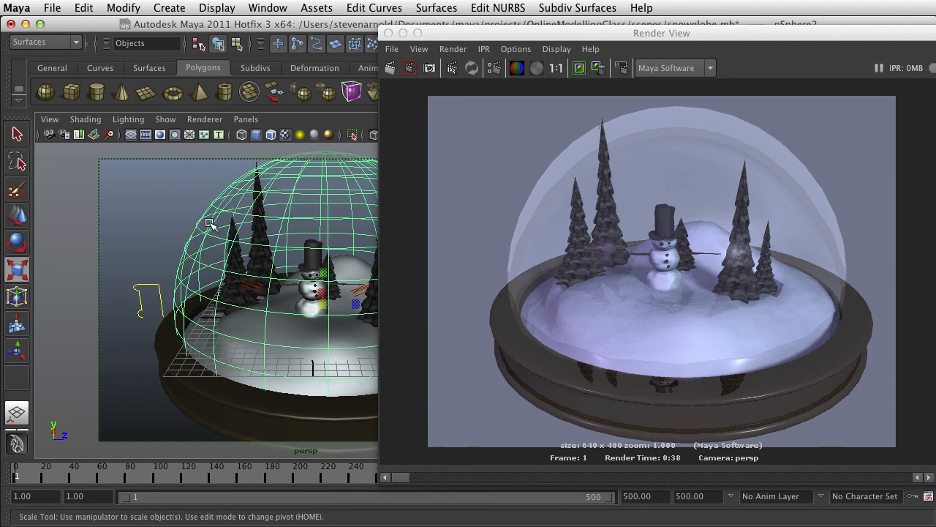
scroll(340, 224, "down", 3)
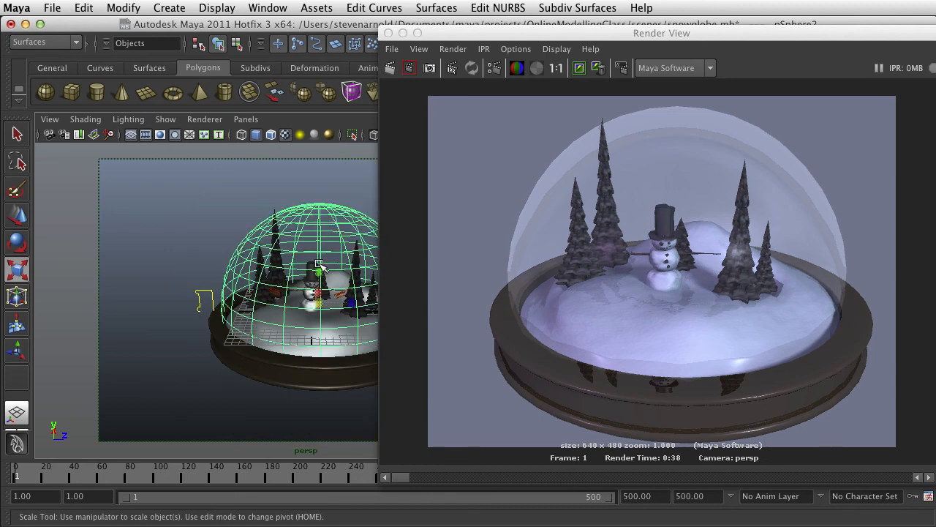
left_click_drag(320, 264, 329, 251)
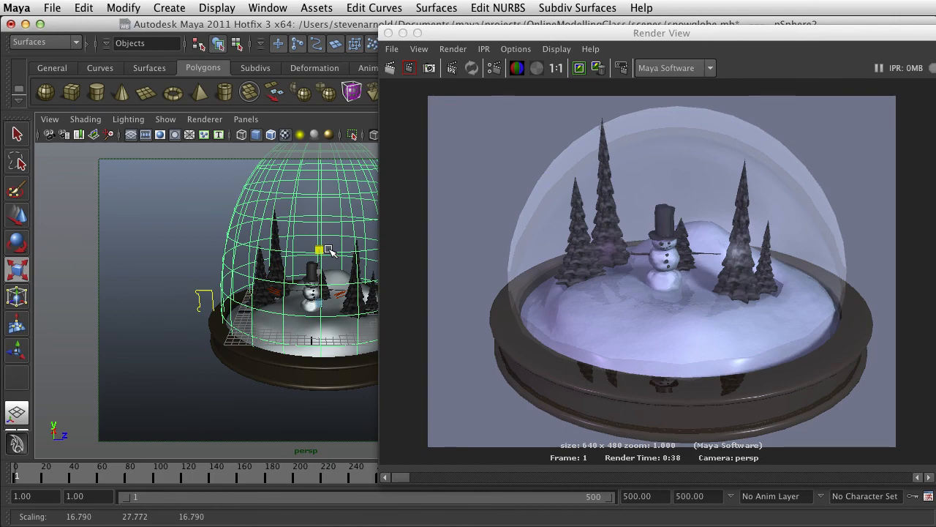
middle_click_drag(322, 291, 251, 310, "alt")
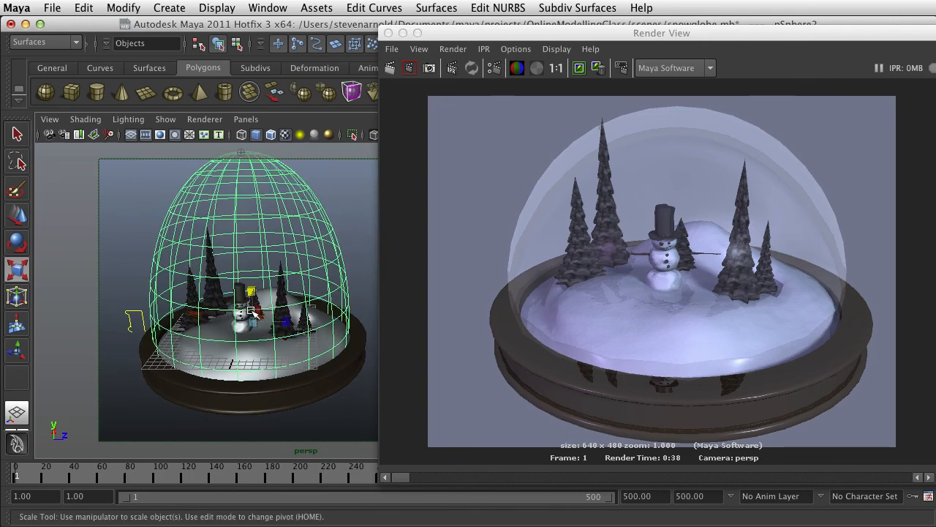